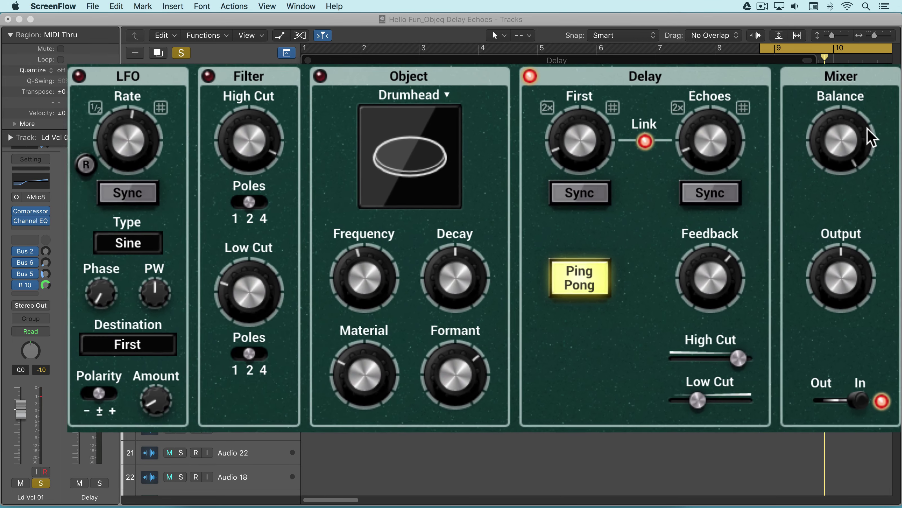
Step: Bring the Logic Pro X window with Ld Vcl 01's Objeq Delay plug-in to the front
{"action": "left_click", "coordinate": [871, 137]}
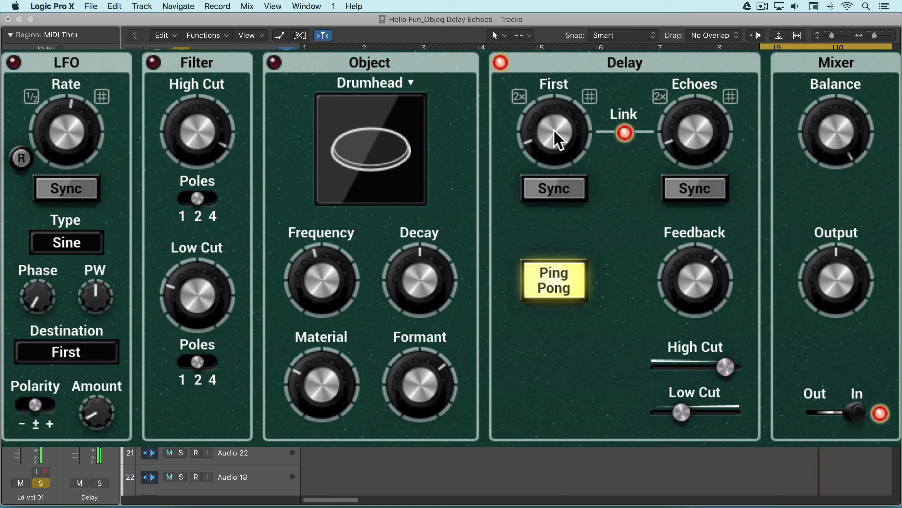
Step: Shorten the linked first delay to .046 s and drop feedback to -26.2 dB, keeping Ping Pong on; unsolo Ld Vcl 01
{"action": "mouse_move", "coordinate": [554, 134]}
{"action": "left_mouse_down"}
{"action": "mouse_move", "coordinate": [555, 169]}
{"action": "mouse_move", "coordinate": [551, 122]}
{"action": "left_mouse_up"}
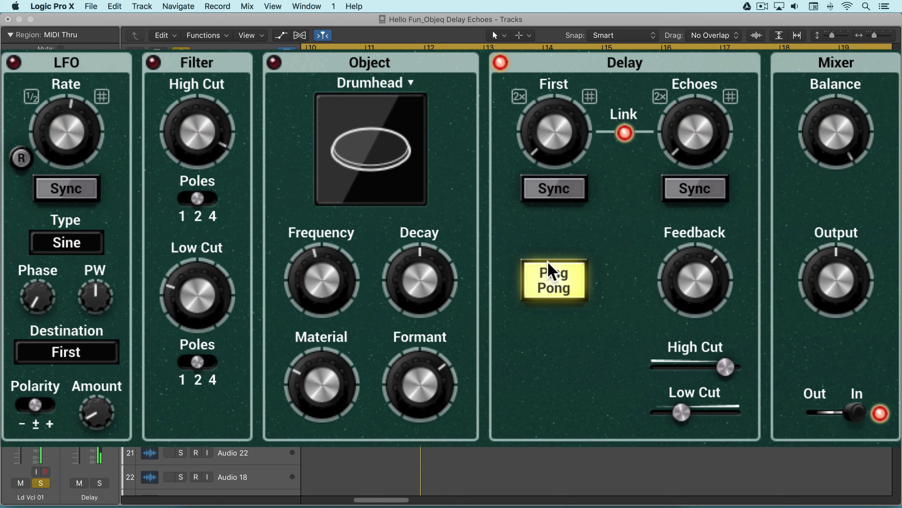
{"action": "left_click", "coordinate": [557, 282]}
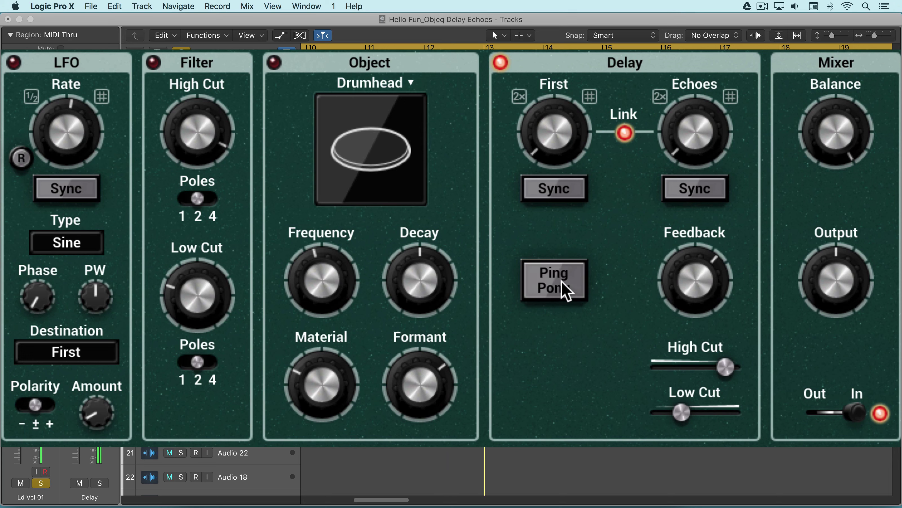
{"action": "left_click", "coordinate": [561, 280]}
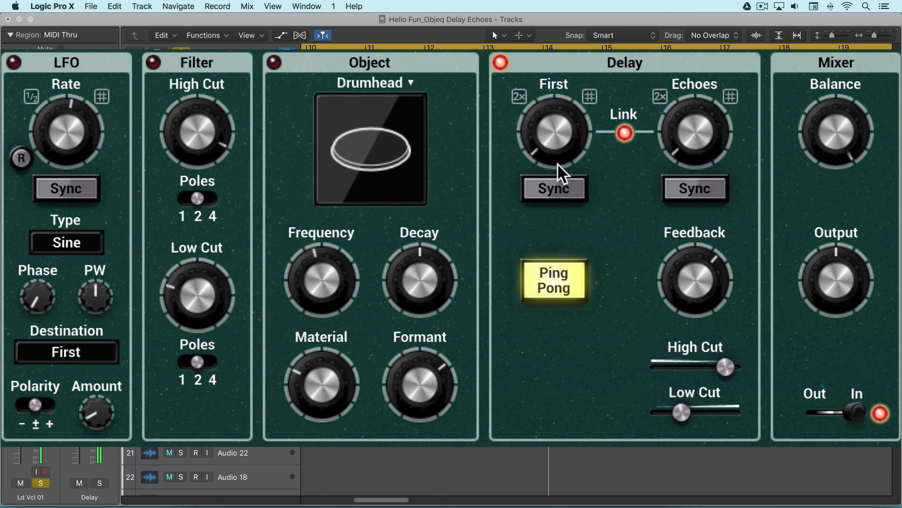
{"action": "left_click_drag", "start_coordinate": [556, 148], "coordinate": [556, 132]}
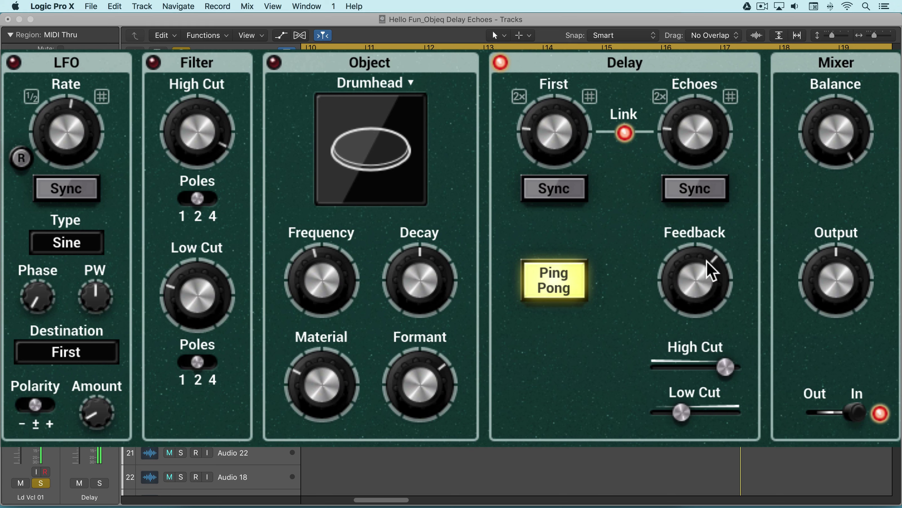
{"action": "left_click_drag", "start_coordinate": [705, 262], "coordinate": [698, 285]}
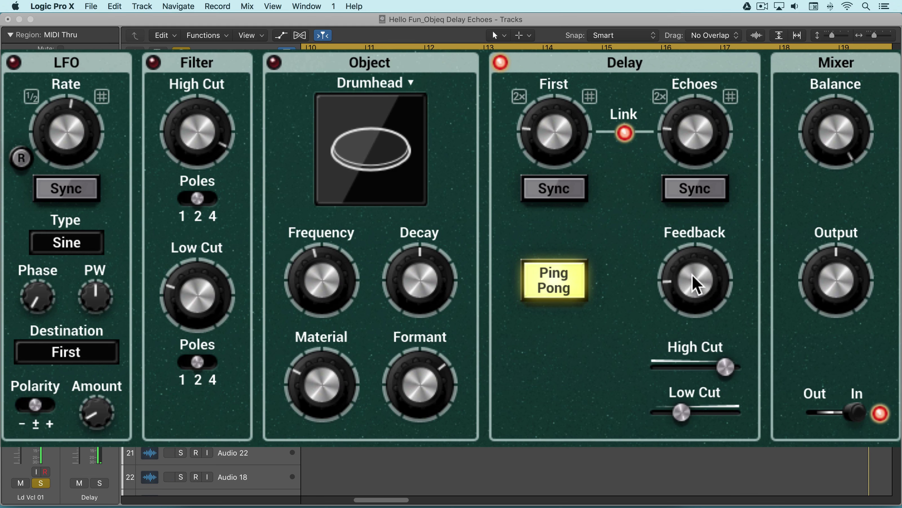
{"action": "left_click", "coordinate": [36, 483]}
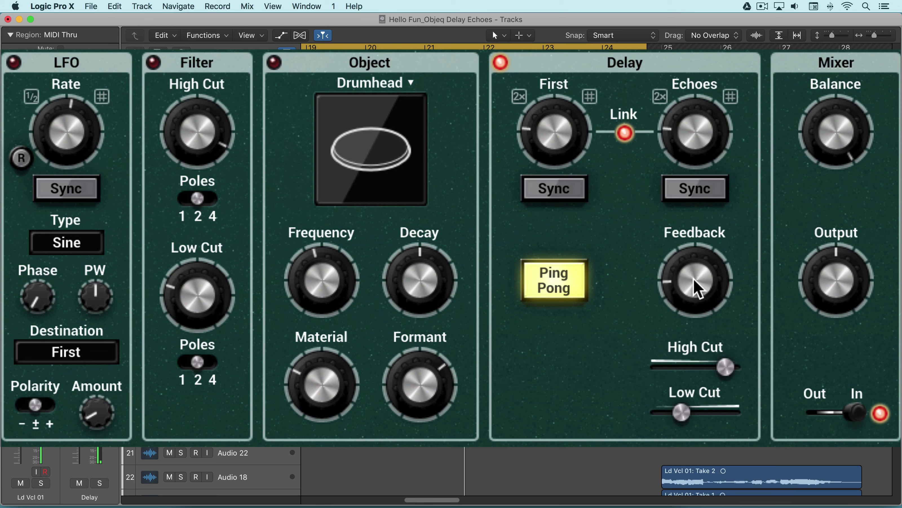
{"action": "left_click_drag", "start_coordinate": [695, 283], "coordinate": [694, 286]}
{"action": "left_click_drag", "start_coordinate": [560, 130], "coordinate": [560, 135]}
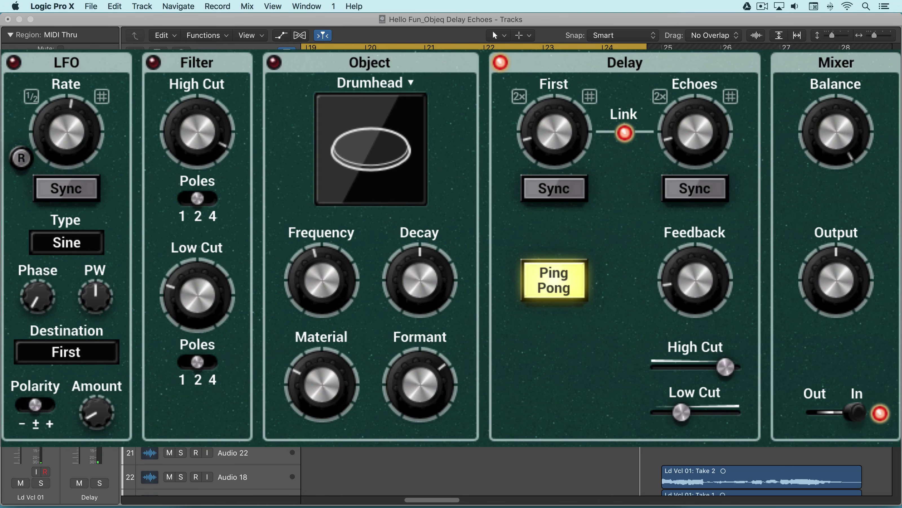
Step: Load 12. Funky Guitar Echo with balance fully wet, then solo and play Ld Vcl 01 to check the delays
{"action": "scroll", "coordinate": [403, 86], "scroll_direction": "up", "scroll_amount": 10}
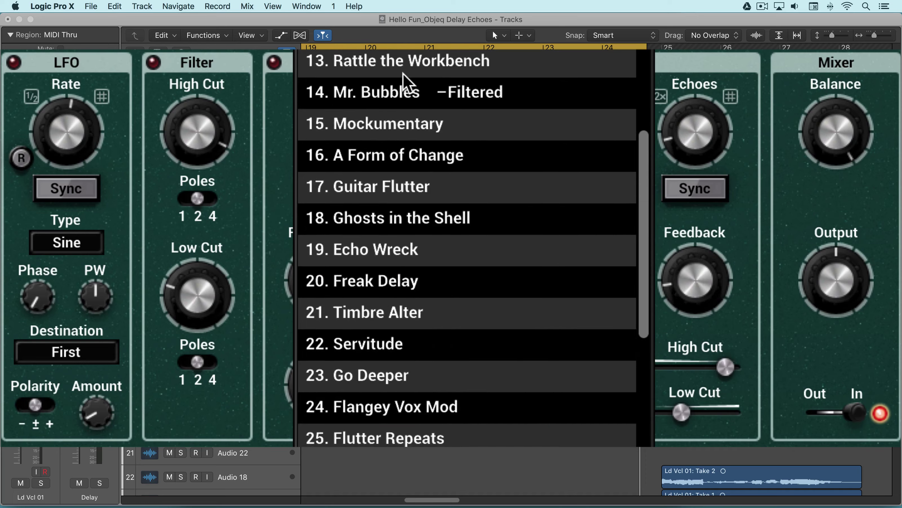
{"action": "left_click", "coordinate": [414, 174]}
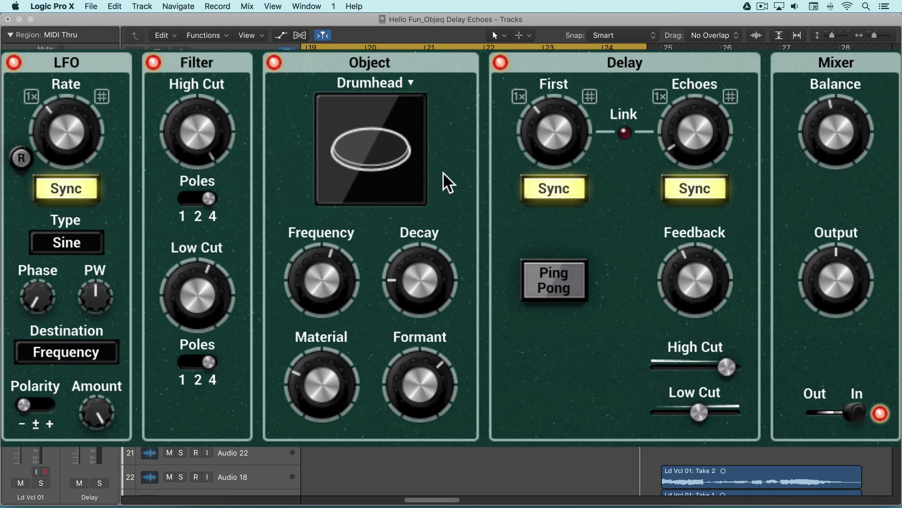
{"action": "left_click_drag", "start_coordinate": [833, 142], "coordinate": [833, 103]}
{"action": "left_click", "coordinate": [42, 484]}
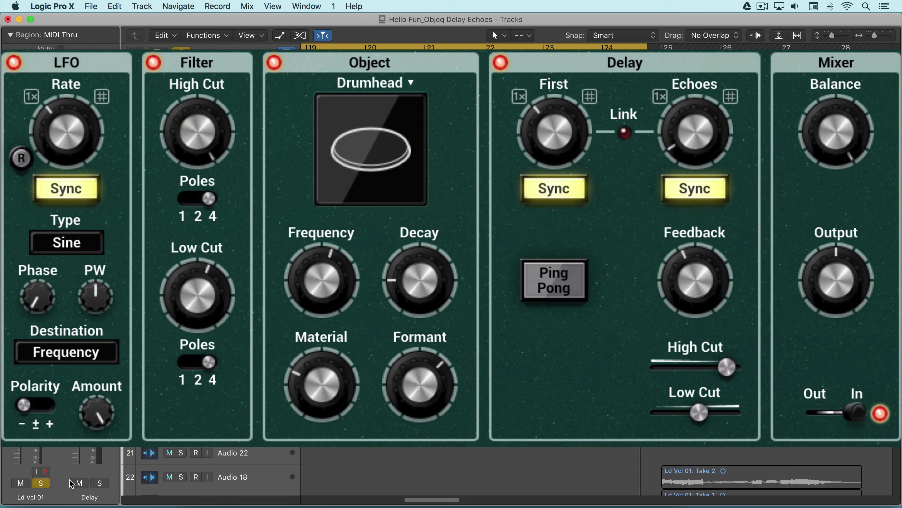
{"action": "key", "text": "space"}
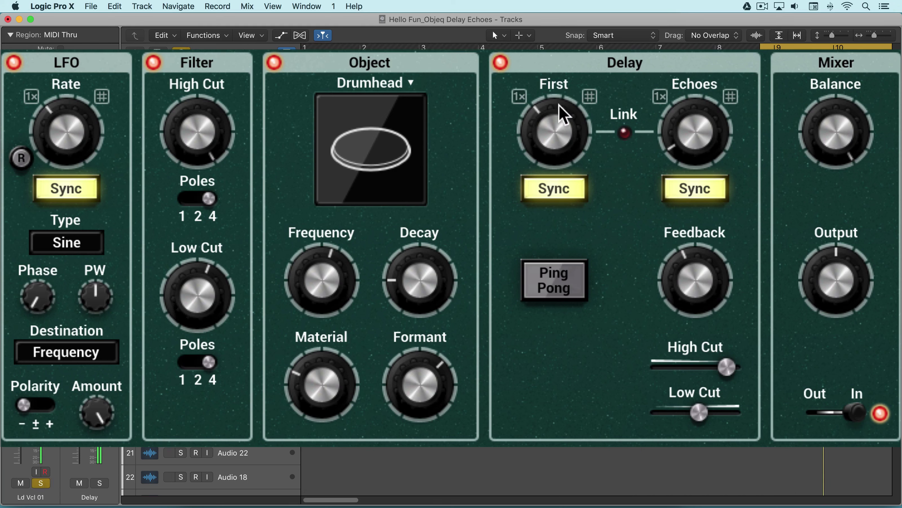
{"action": "left_click", "coordinate": [556, 128]}
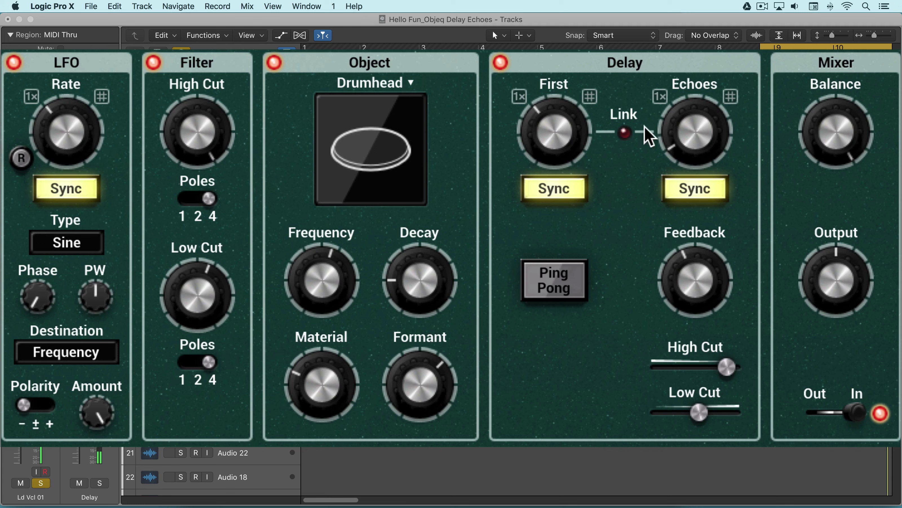
{"action": "left_click", "coordinate": [697, 135]}
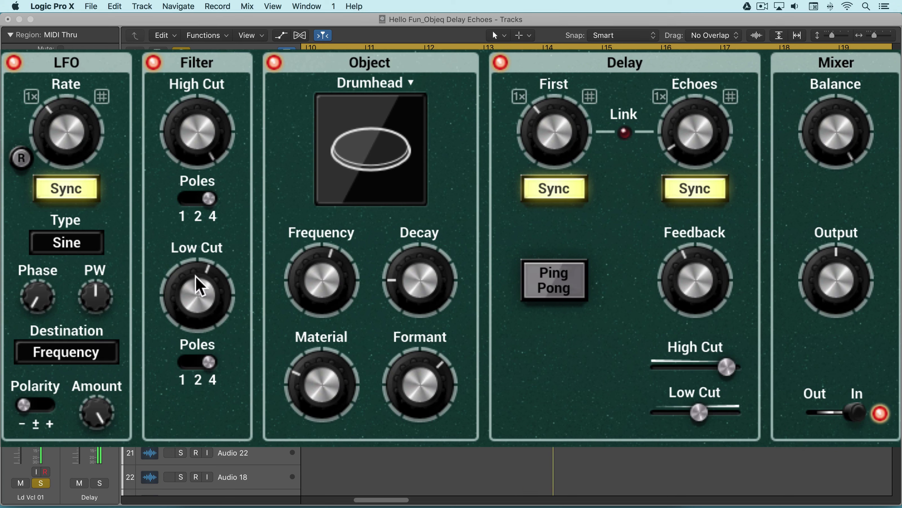
Step: Lower the low cut to 109 Hz and object frequency to 181 Hz, with the LFO switched off
{"action": "left_click_drag", "start_coordinate": [200, 286], "coordinate": [200, 315]}
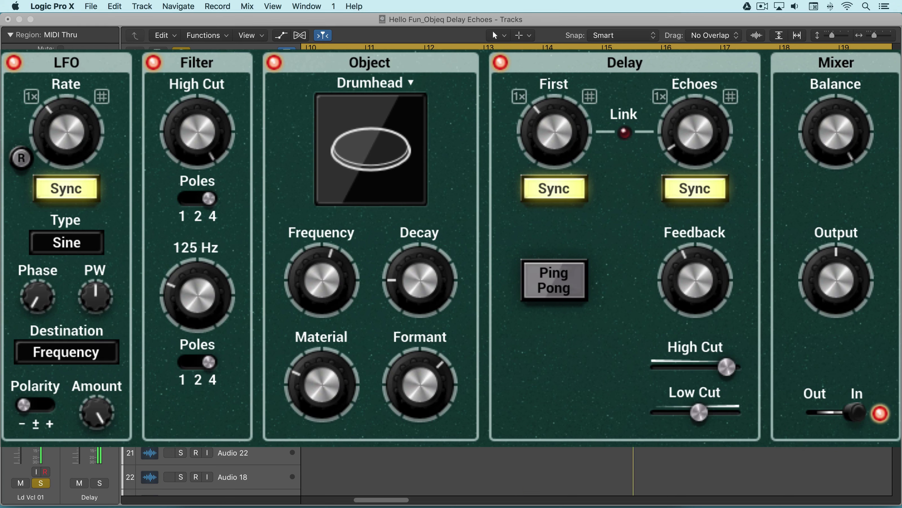
{"action": "left_click", "coordinate": [15, 63]}
{"action": "left_click_drag", "start_coordinate": [201, 291], "coordinate": [201, 297]}
{"action": "left_click_drag", "start_coordinate": [334, 263], "coordinate": [336, 275]}
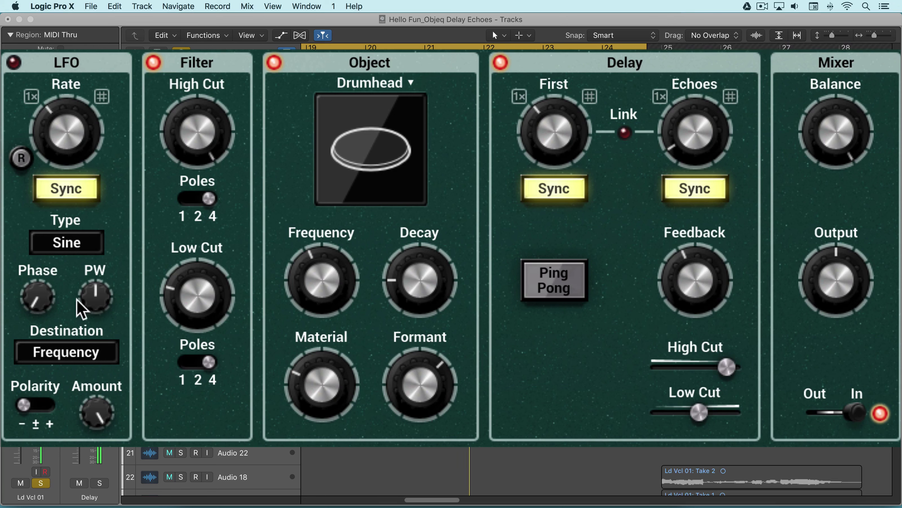
Step: Route the LFO to Echoes, switch it on, and set its amount to about 47.6 %
{"action": "left_click", "coordinate": [86, 354]}
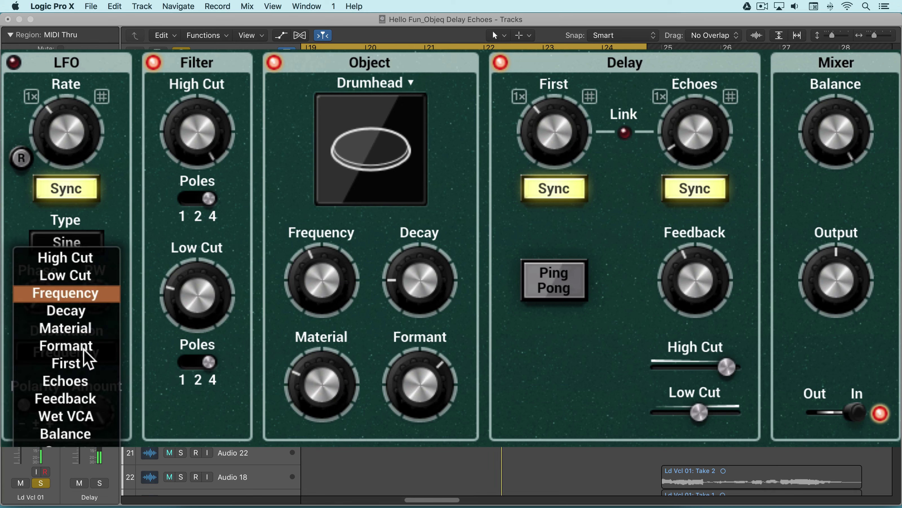
{"action": "left_click", "coordinate": [80, 384]}
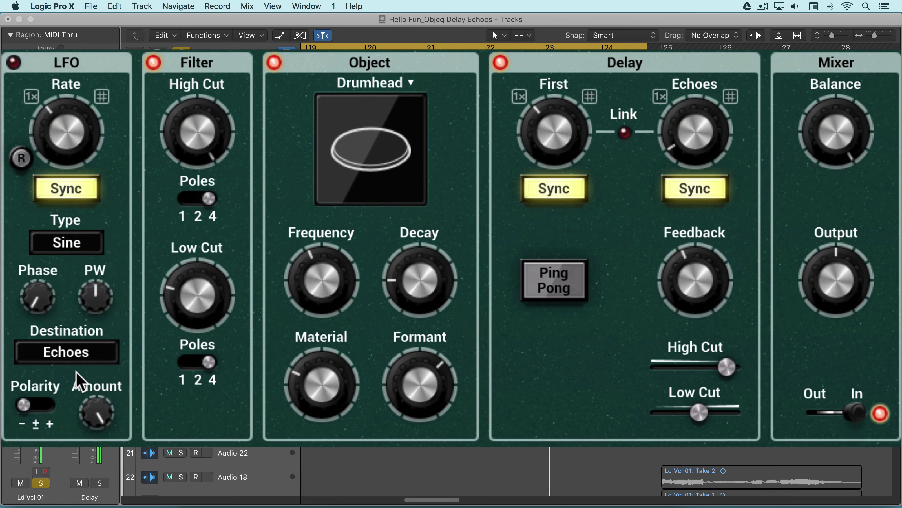
{"action": "left_click", "coordinate": [15, 63]}
{"action": "left_click_drag", "start_coordinate": [99, 413], "coordinate": [103, 416]}
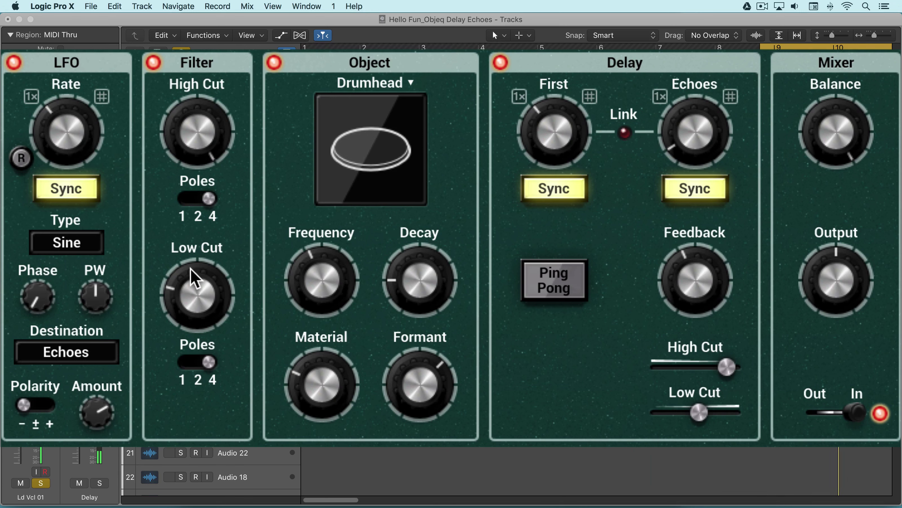
Step: Drop the object decay to 0 % and retarget the LFO to Wet VCA at about 86.5 %
{"action": "left_click_drag", "start_coordinate": [429, 286], "coordinate": [405, 279]}
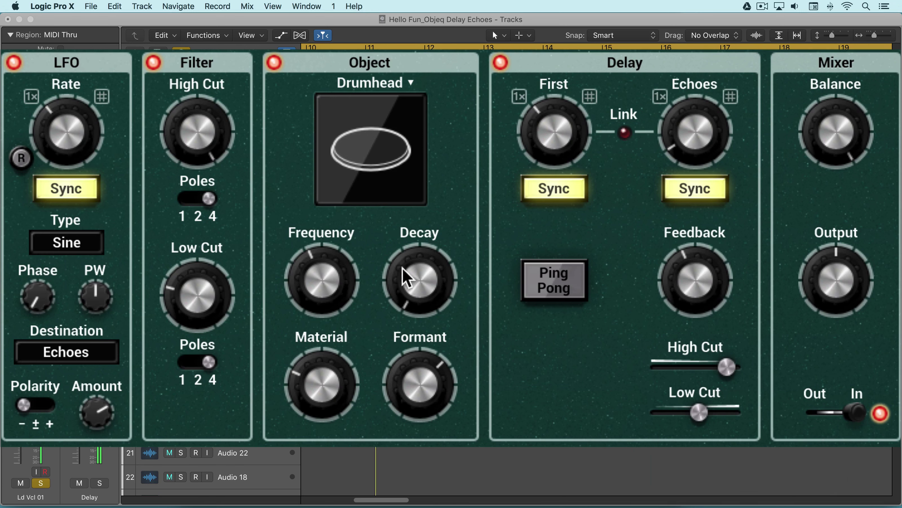
{"action": "left_click", "coordinate": [79, 353]}
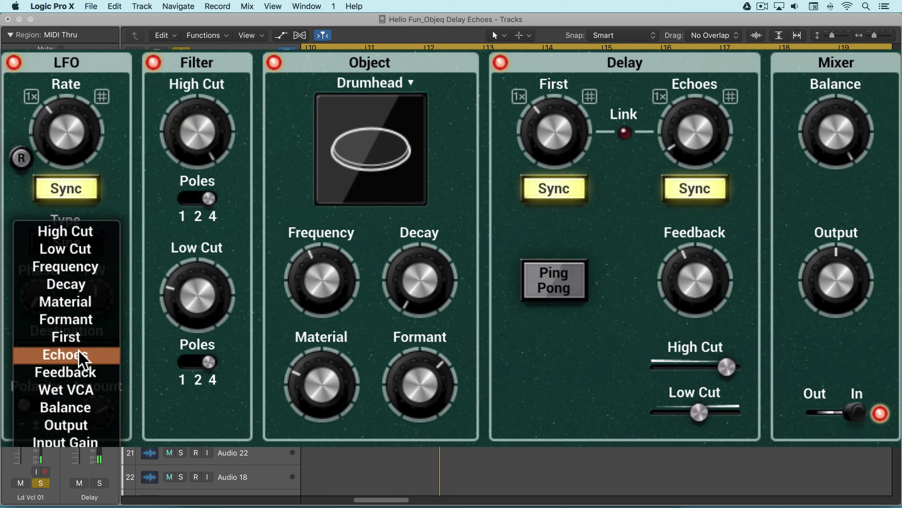
{"action": "left_click", "coordinate": [72, 393]}
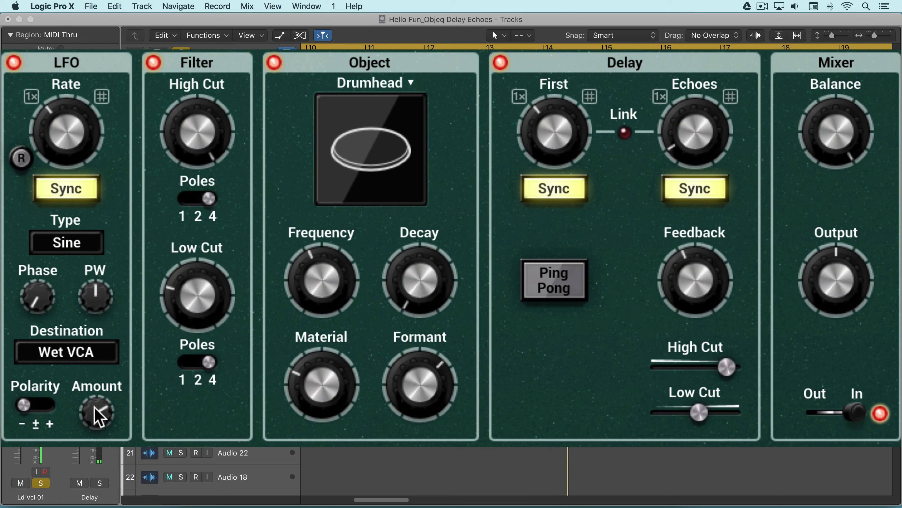
{"action": "mouse_move", "coordinate": [94, 407]}
{"action": "left_mouse_down"}
{"action": "mouse_move", "coordinate": [94, 395]}
{"action": "mouse_move", "coordinate": [94, 407]}
{"action": "left_mouse_up"}
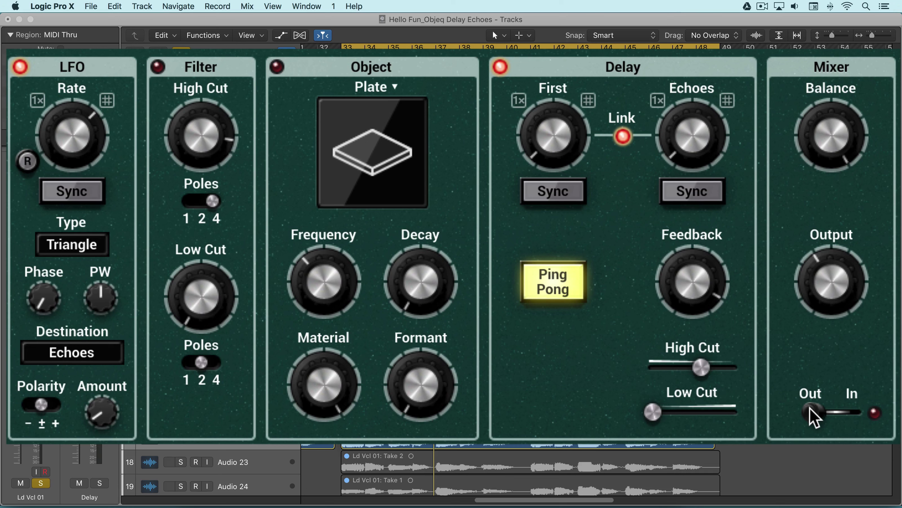
Step: Restart vocal playback and switch the Dimension E delay to In
{"action": "key", "text": "space"}
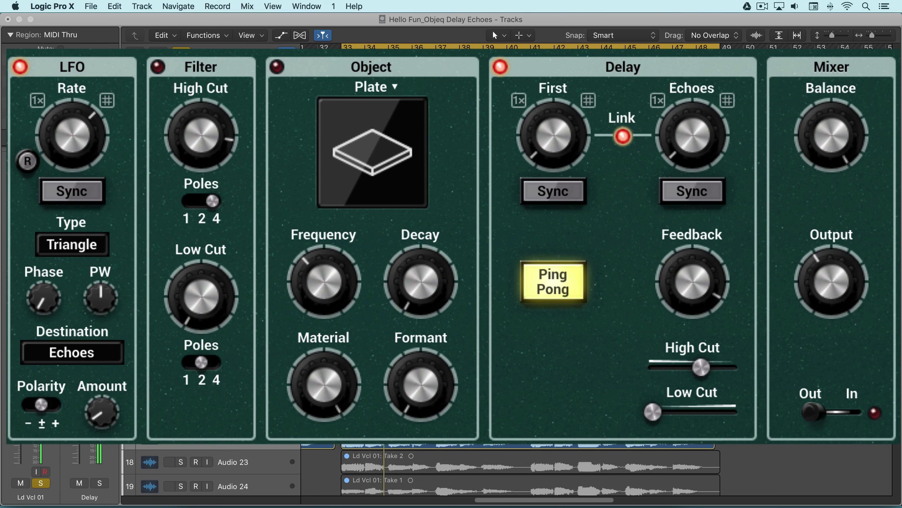
{"action": "left_click", "coordinate": [813, 413]}
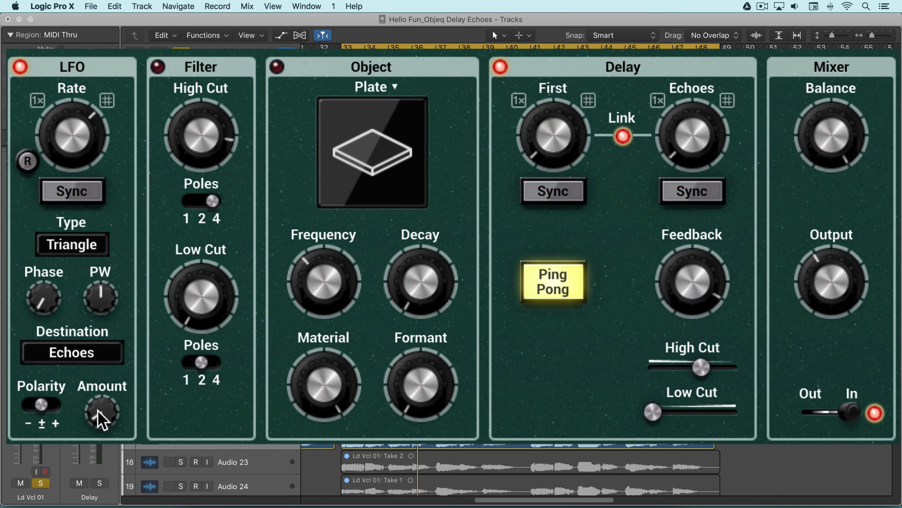
{"action": "left_click_drag", "start_coordinate": [75, 138], "coordinate": [86, 164]}
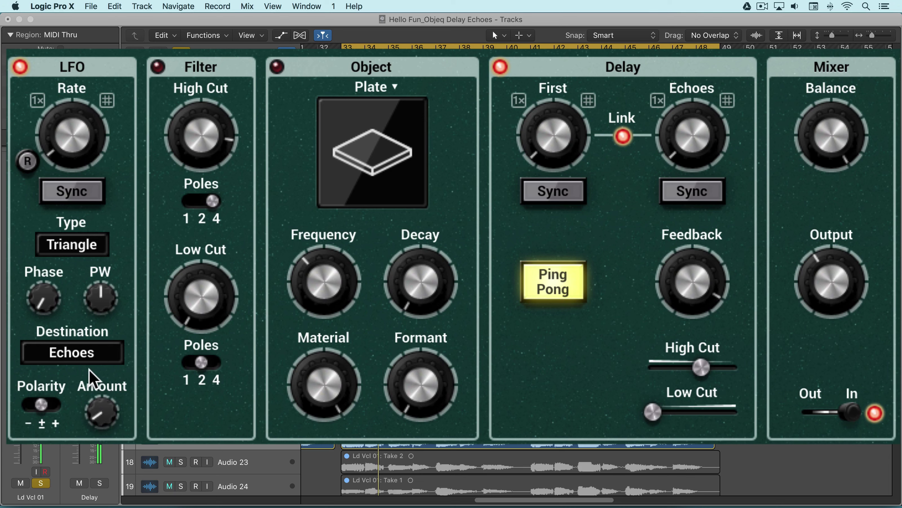
{"action": "left_click", "coordinate": [97, 402]}
{"action": "mouse_move", "coordinate": [97, 401]}
{"action": "left_mouse_down"}
{"action": "mouse_move", "coordinate": [97, 360]}
{"action": "mouse_move", "coordinate": [110, 409]}
{"action": "left_mouse_up"}
{"action": "left_click", "coordinate": [75, 140]}
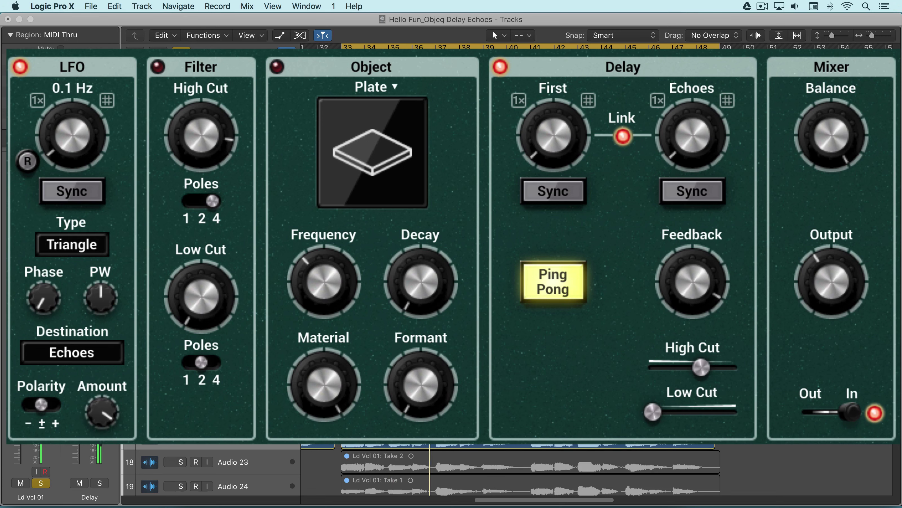
{"action": "left_click_drag", "start_coordinate": [75, 140], "coordinate": [71, 162]}
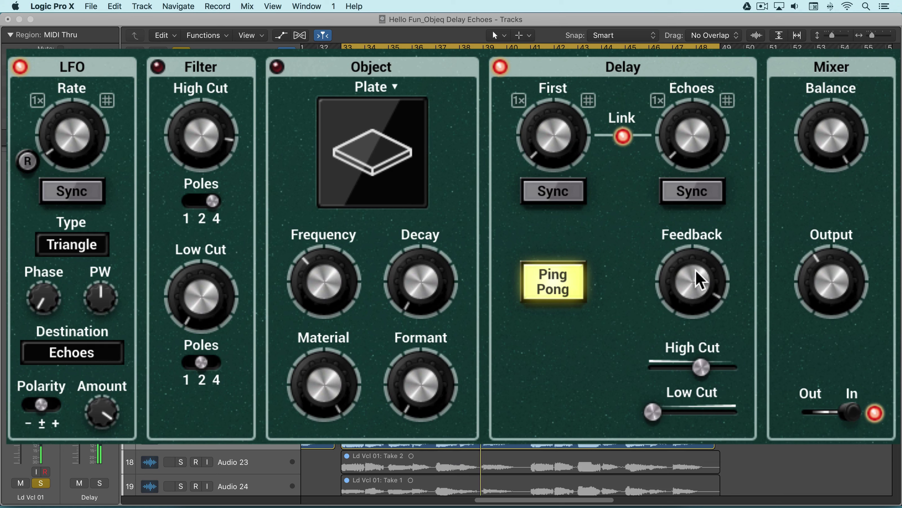
{"action": "left_click_drag", "start_coordinate": [697, 279], "coordinate": [600, 287]}
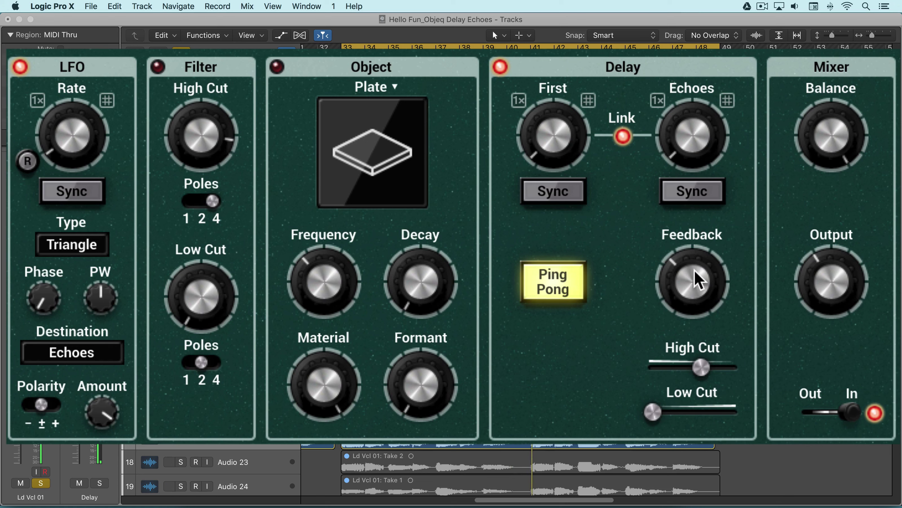
{"action": "left_click_drag", "start_coordinate": [697, 276], "coordinate": [701, 279]}
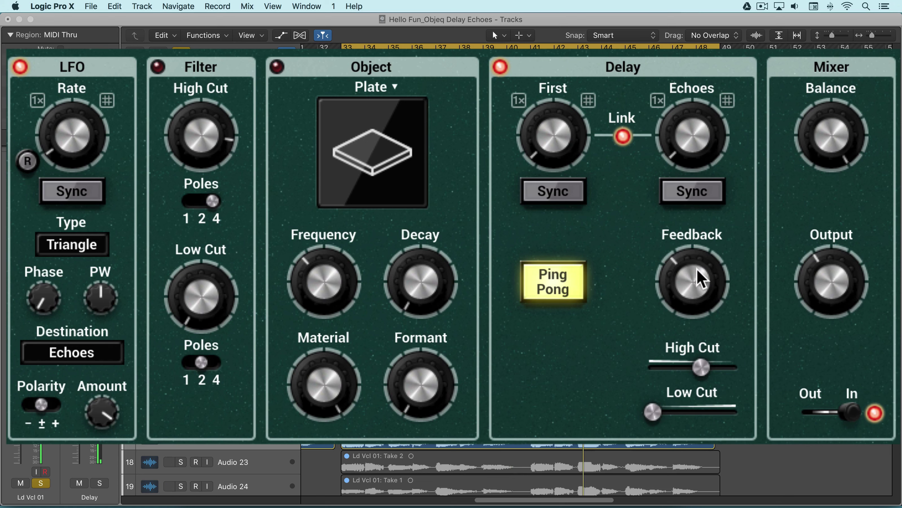
{"action": "left_click", "coordinate": [815, 411]}
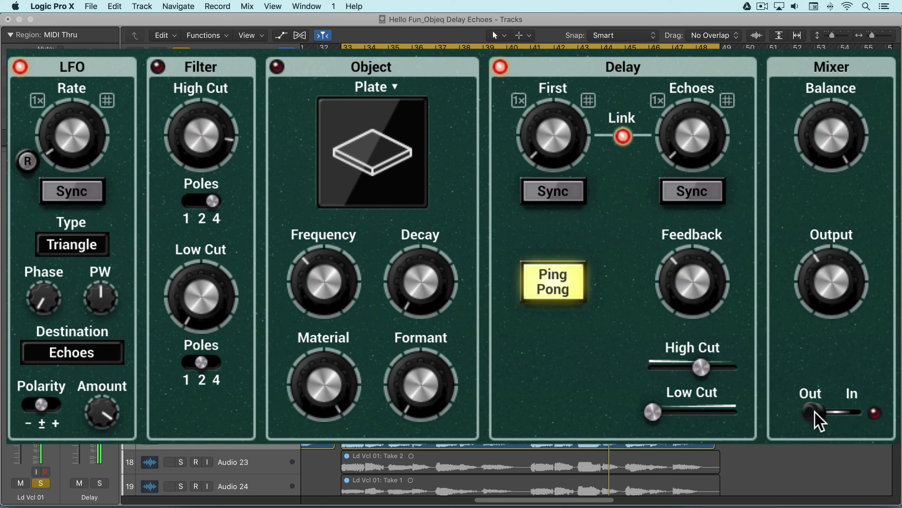
{"action": "left_click", "coordinate": [854, 410]}
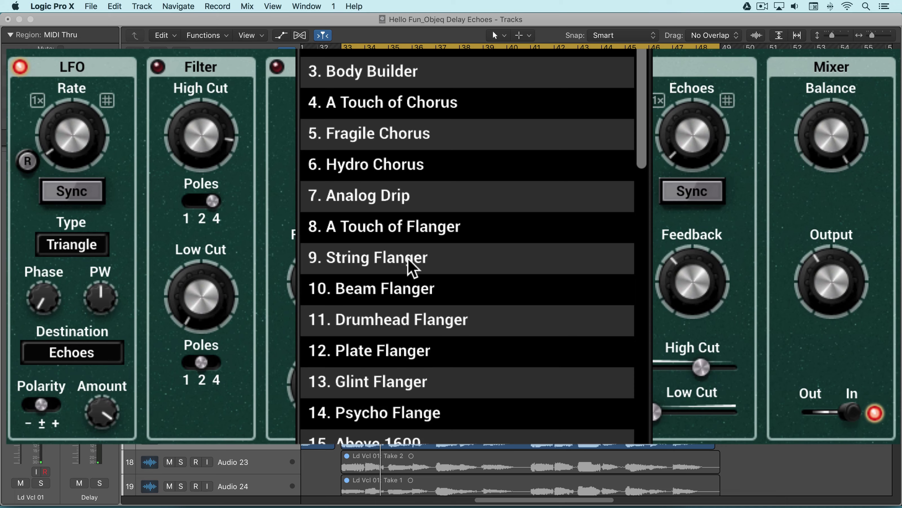
Step: Load 22. Plate Tremolo, solo the lead vocal, and turn the balance wetter
{"action": "scroll", "coordinate": [418, 413], "scroll_direction": "down", "scroll_amount": 6}
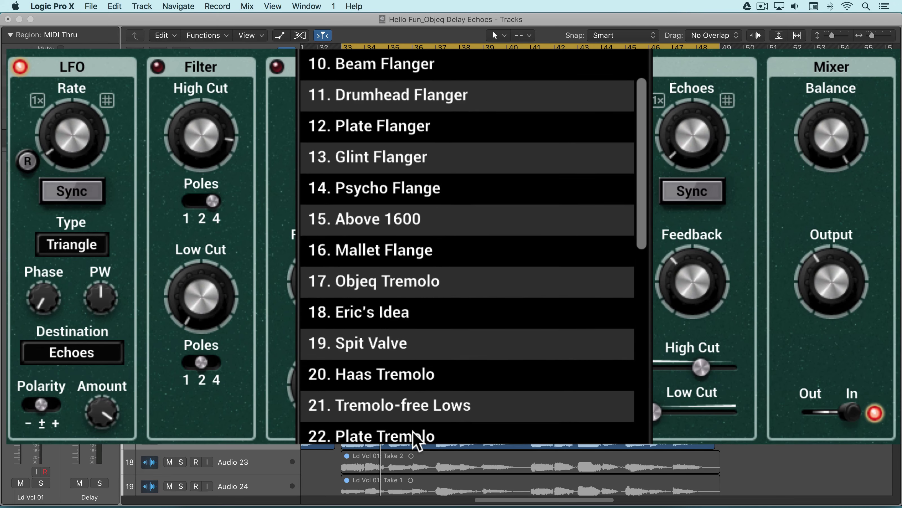
{"action": "left_click", "coordinate": [419, 434]}
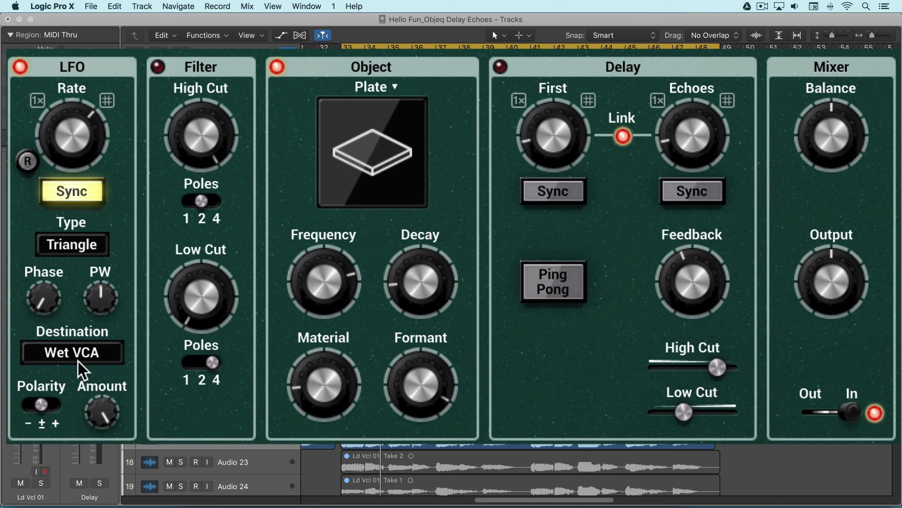
{"action": "key", "text": "s"}
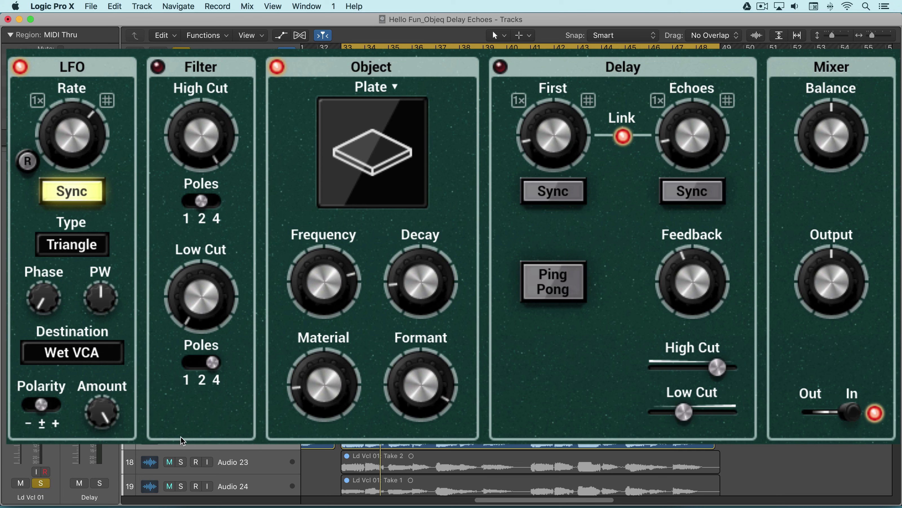
{"action": "mouse_move", "coordinate": [827, 133]}
{"action": "left_mouse_down"}
{"action": "mouse_move", "coordinate": [827, 118]}
{"action": "mouse_move", "coordinate": [829, 141]}
{"action": "left_mouse_up"}
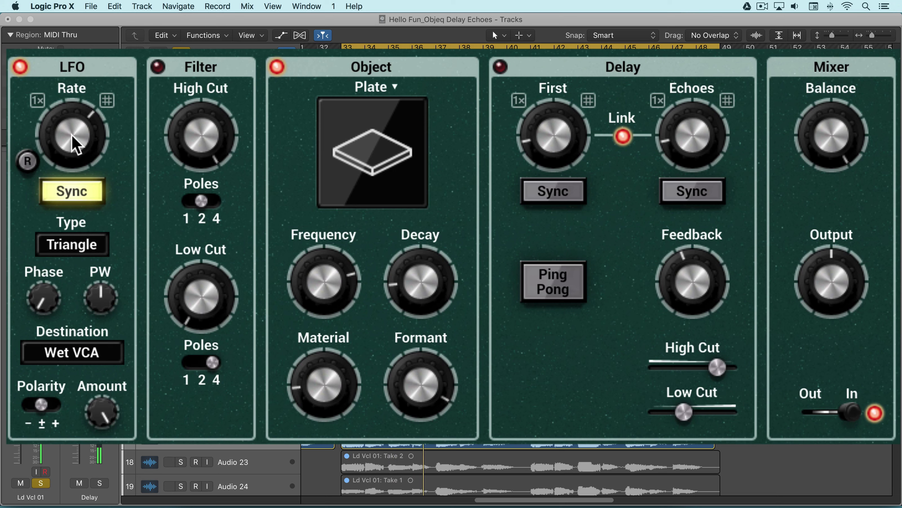
Step: Settle the LFO on a Sine wave at 1/16 D, then unsolo the lead vocal
{"action": "left_click_drag", "start_coordinate": [76, 142], "coordinate": [76, 124]}
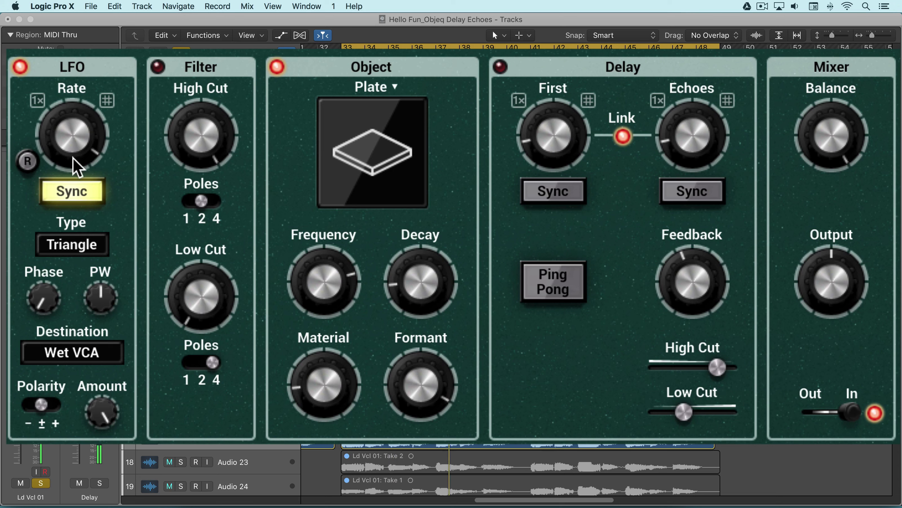
{"action": "left_click", "coordinate": [83, 164]}
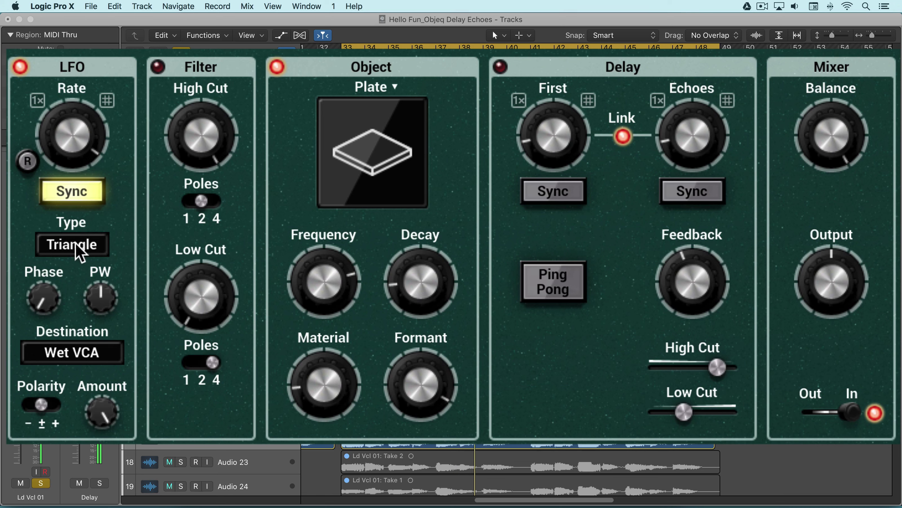
{"action": "left_click", "coordinate": [79, 252]}
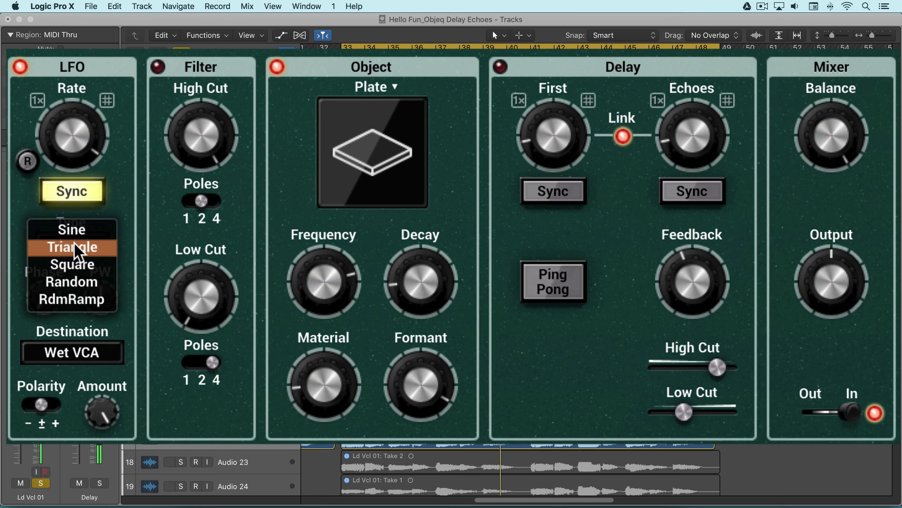
{"action": "left_click", "coordinate": [81, 263]}
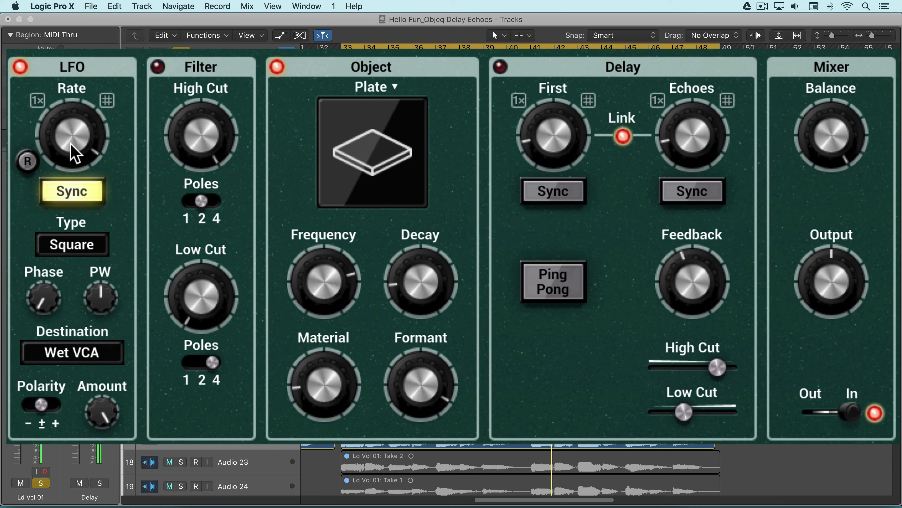
{"action": "left_click_drag", "start_coordinate": [74, 136], "coordinate": [75, 112]}
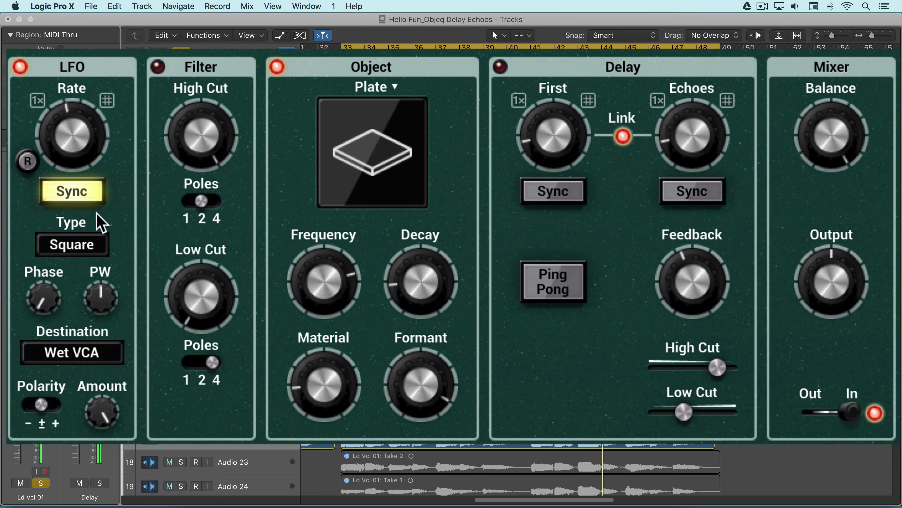
{"action": "left_click", "coordinate": [89, 243]}
{"action": "left_click", "coordinate": [86, 215]}
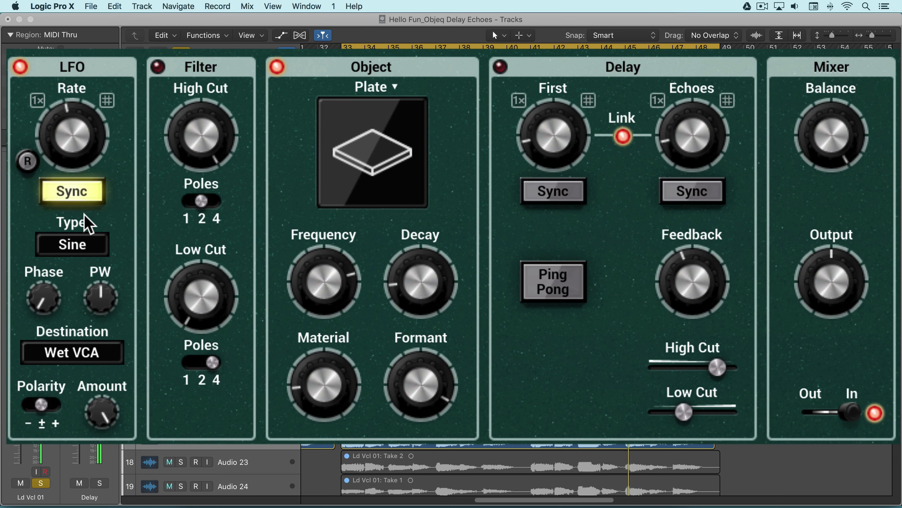
{"action": "left_click_drag", "start_coordinate": [73, 169], "coordinate": [73, 151]}
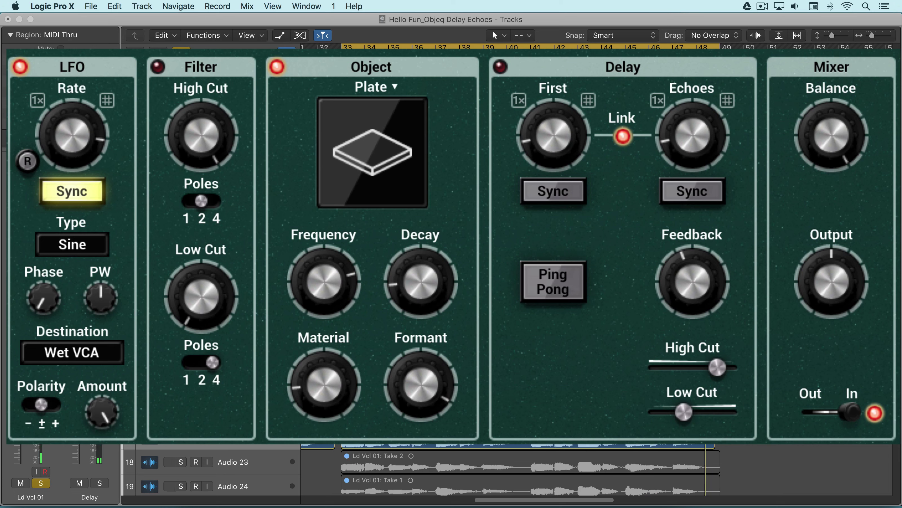
{"action": "left_click", "coordinate": [42, 486]}
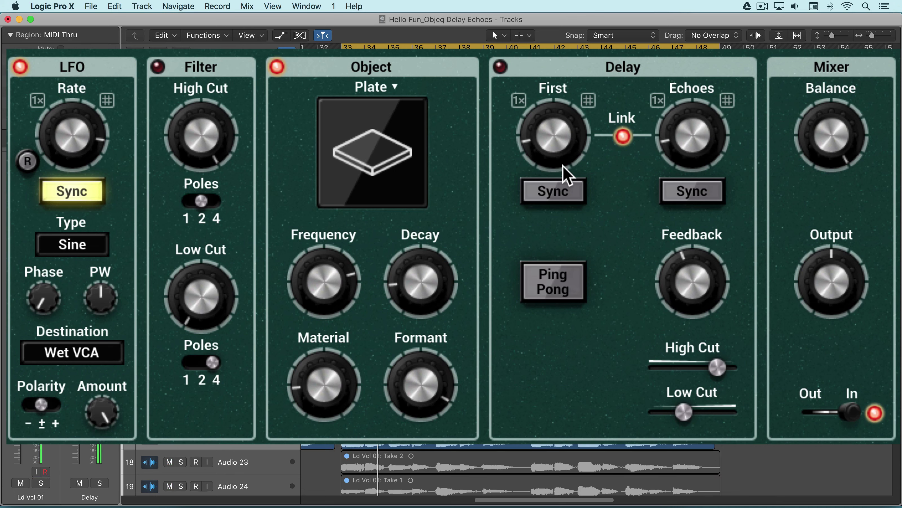
Step: Power on the Delay section and enable Ping Pong echoes
{"action": "left_click", "coordinate": [500, 67]}
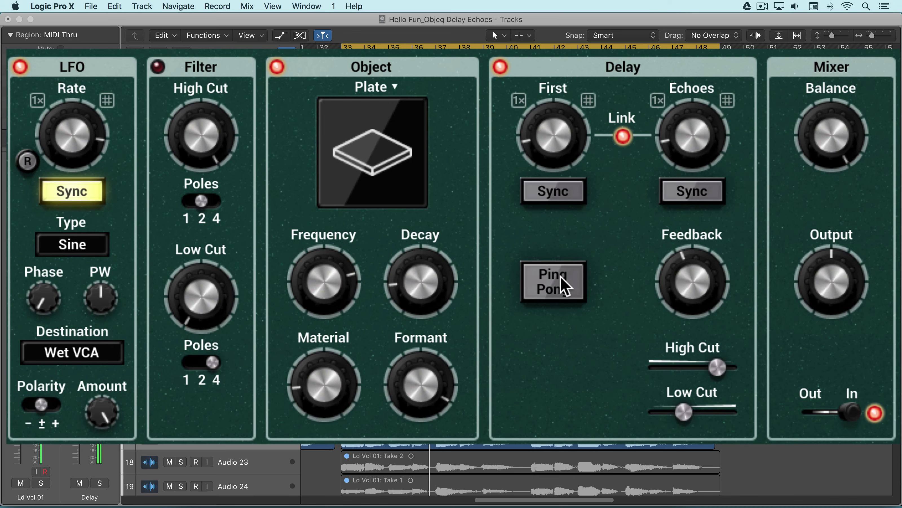
{"action": "left_click", "coordinate": [565, 287]}
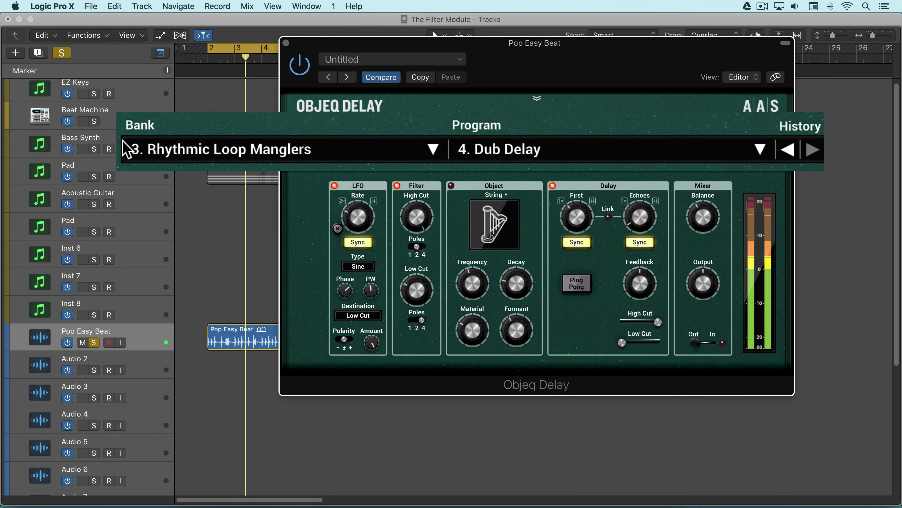
Step: Switch the Dub Delay In, with echoes at 1/8 T, Ping Pong on and feedback at -9.3 dB
{"action": "left_click", "coordinate": [717, 344]}
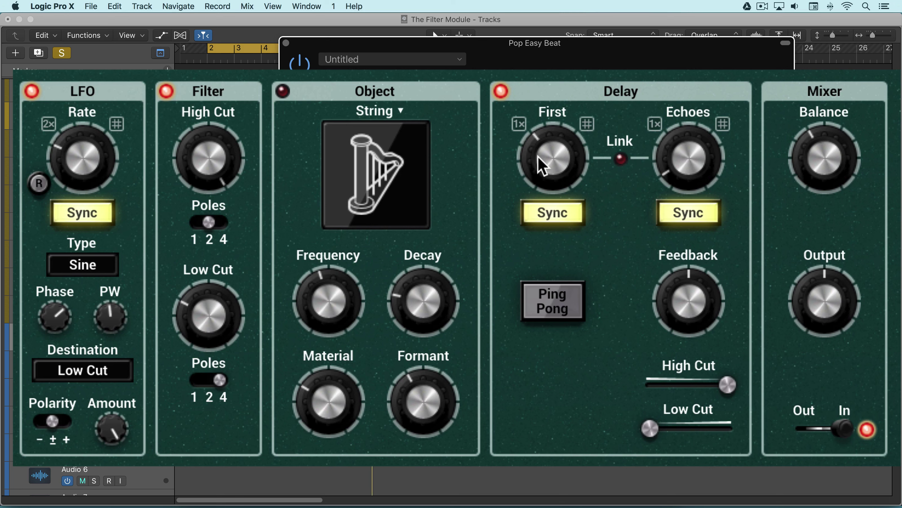
{"action": "mouse_move", "coordinate": [677, 173]}
{"action": "left_mouse_down"}
{"action": "mouse_move", "coordinate": [677, 135]}
{"action": "mouse_move", "coordinate": [686, 180]}
{"action": "left_mouse_up"}
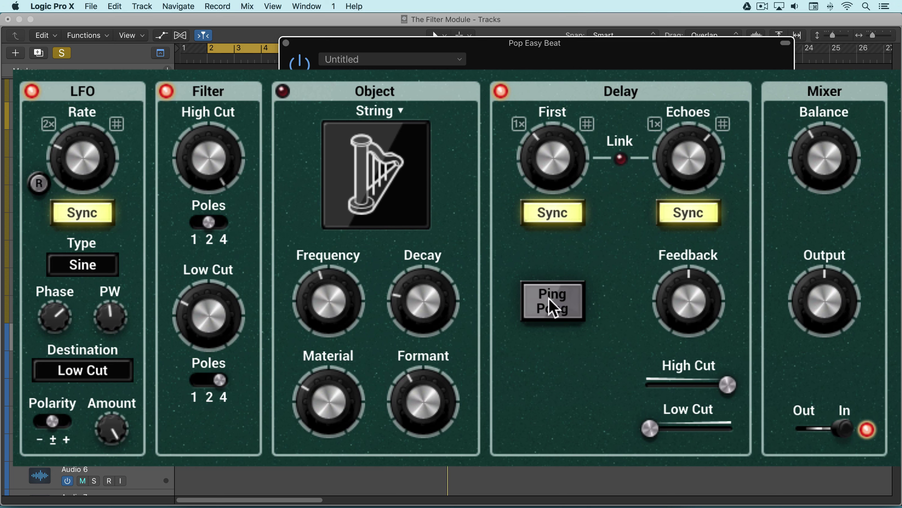
{"action": "left_click", "coordinate": [557, 307]}
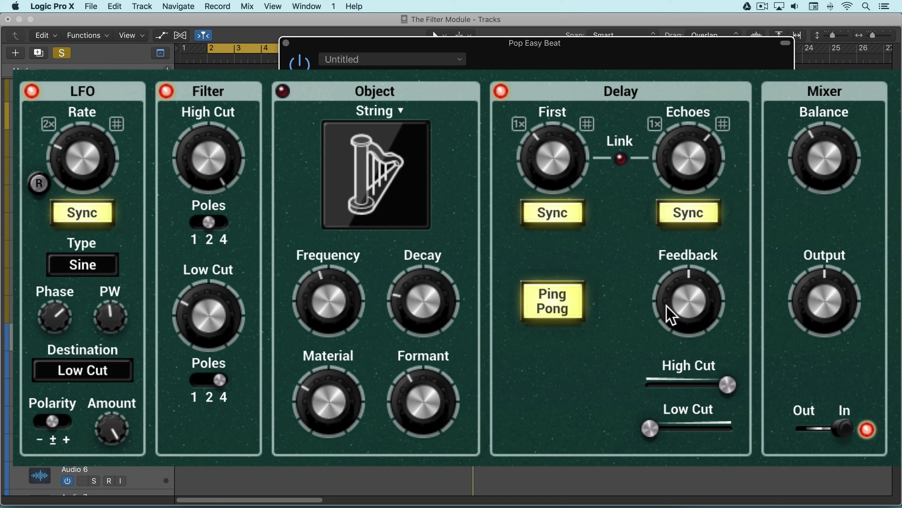
{"action": "mouse_move", "coordinate": [668, 311]}
{"action": "left_mouse_down"}
{"action": "mouse_move", "coordinate": [668, 293]}
{"action": "mouse_move", "coordinate": [674, 315]}
{"action": "left_mouse_up"}
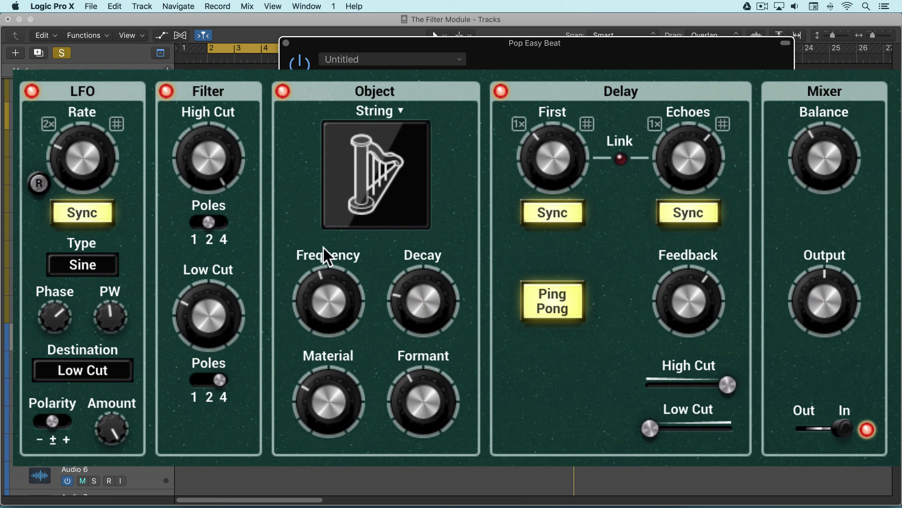
Step: Route the LFO to the object's Frequency using a Random waveform
{"action": "left_click", "coordinate": [81, 369]}
{"action": "left_click", "coordinate": [83, 313]}
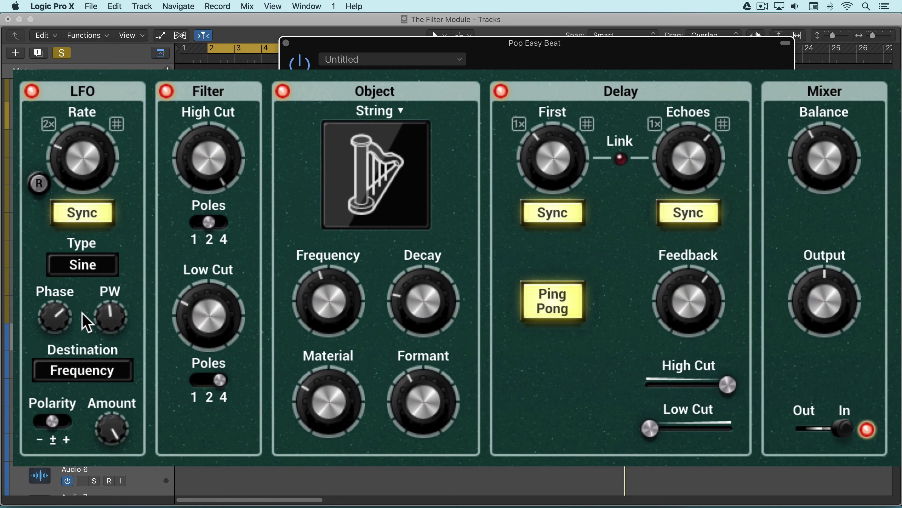
{"action": "left_click", "coordinate": [96, 264]}
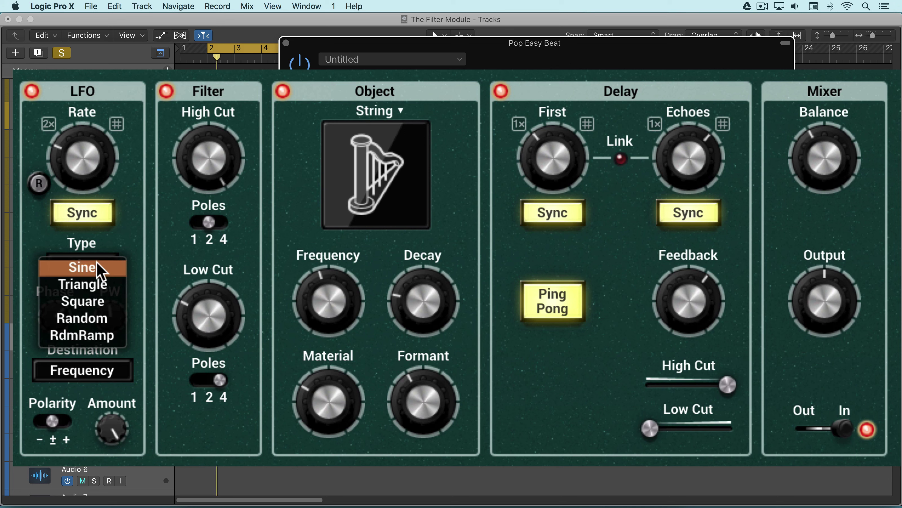
{"action": "left_click", "coordinate": [94, 316]}
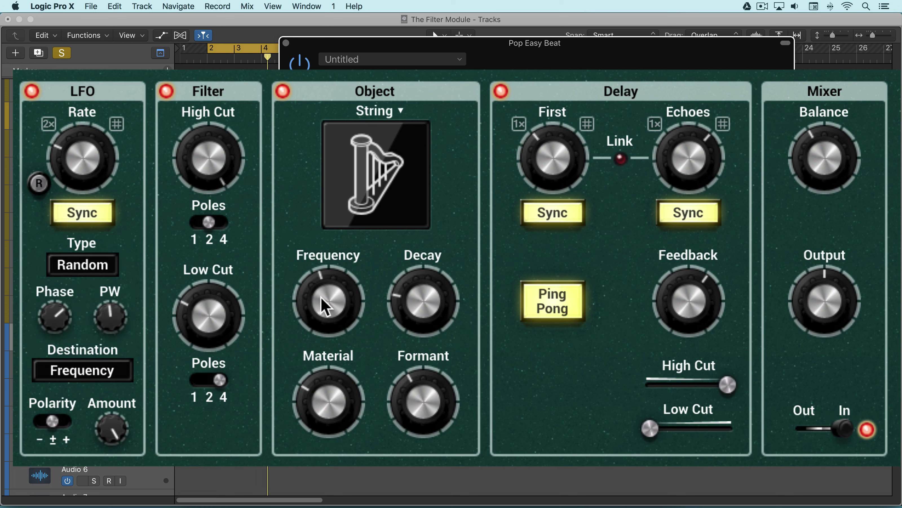
Step: Slow the LFO rate to 1/2 and settle the String object's decay at 20 %
{"action": "left_click_drag", "start_coordinate": [427, 313], "coordinate": [427, 323]}
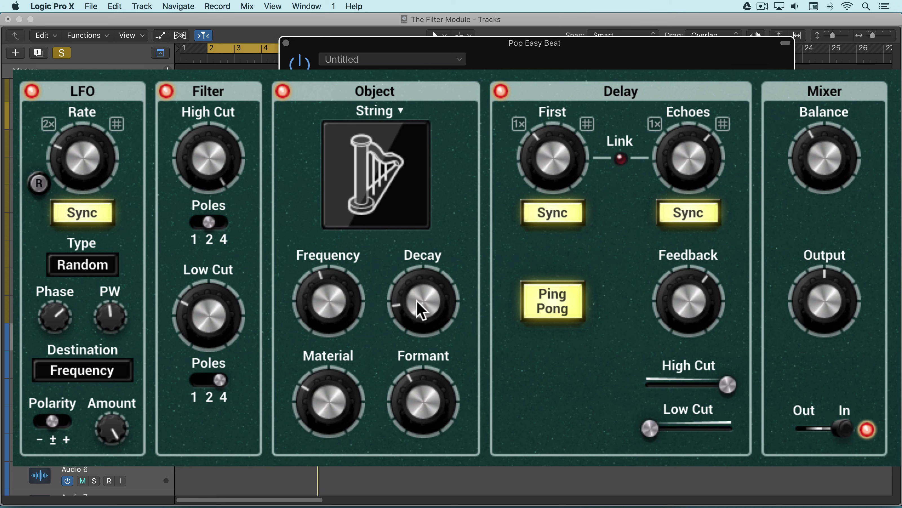
{"action": "left_click_drag", "start_coordinate": [412, 302], "coordinate": [413, 282]}
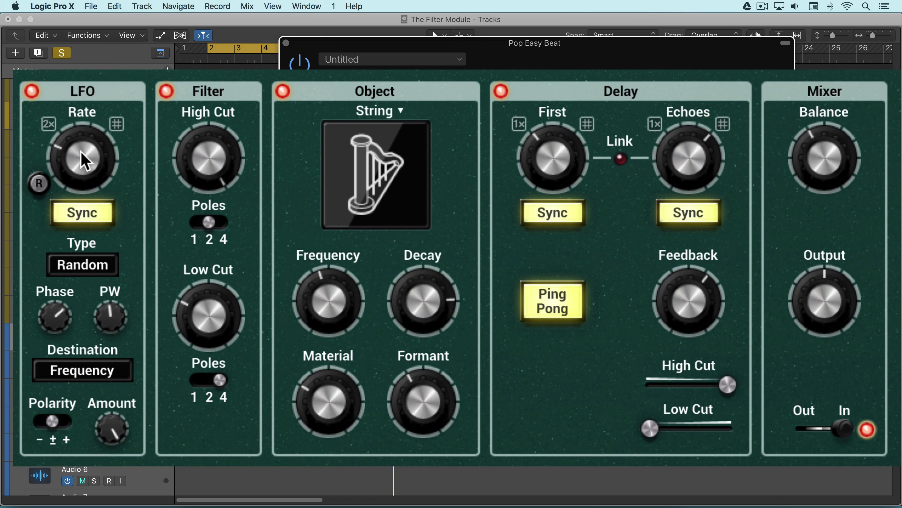
{"action": "left_click_drag", "start_coordinate": [80, 151], "coordinate": [81, 162]}
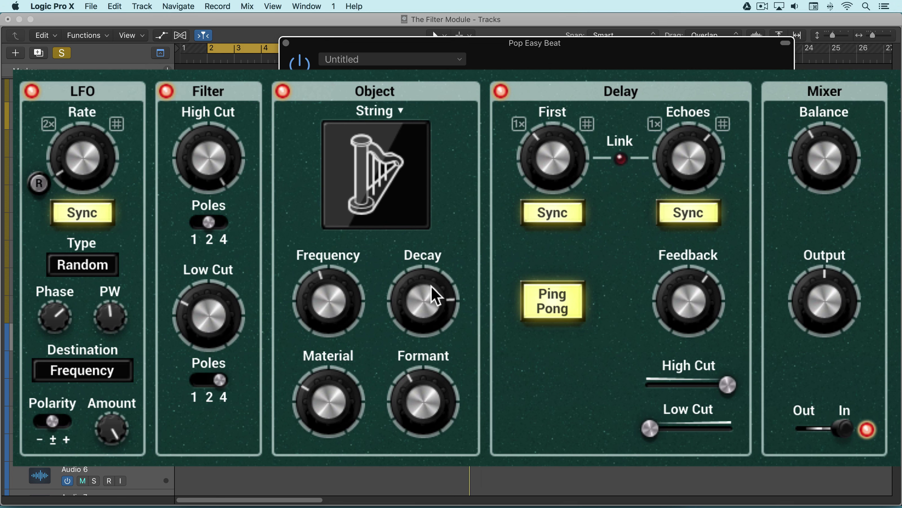
{"action": "left_click_drag", "start_coordinate": [432, 288], "coordinate": [432, 318]}
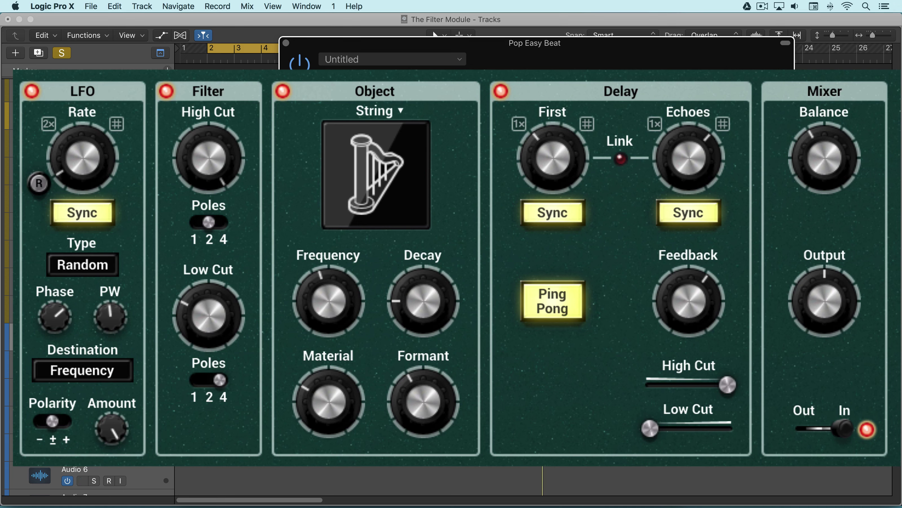
Step: Load 28. Tonic Mangler 1, with echoes at 1/16 D and feedback at -8.1 dB
{"action": "left_click", "coordinate": [379, 111]}
{"action": "scroll", "coordinate": [400, 226], "scroll_direction": "down", "scroll_amount": 5}
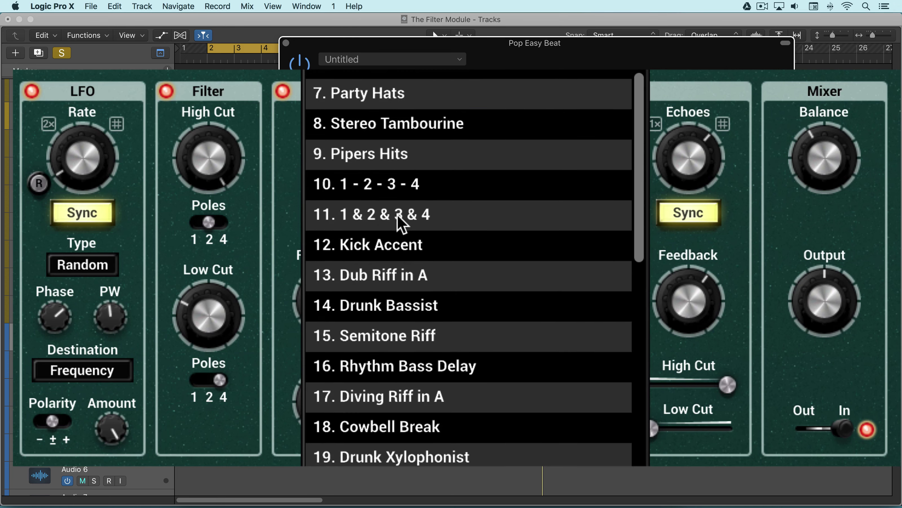
{"action": "scroll", "coordinate": [401, 231], "scroll_direction": "down", "scroll_amount": 4}
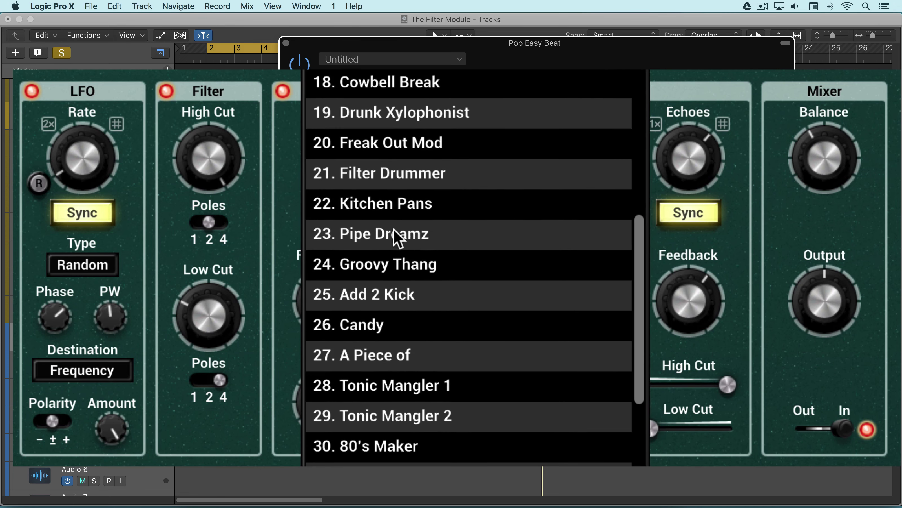
{"action": "left_click", "coordinate": [411, 390]}
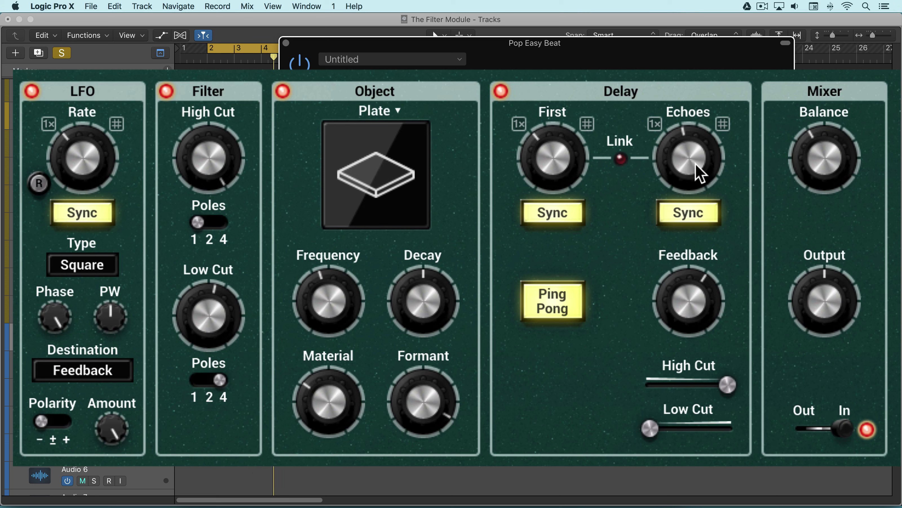
{"action": "left_click_drag", "start_coordinate": [695, 167], "coordinate": [694, 189]}
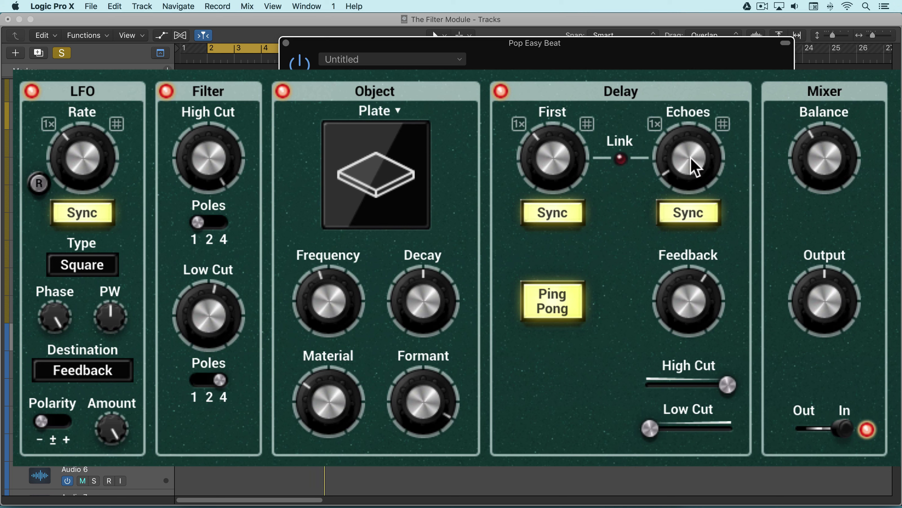
{"action": "left_click_drag", "start_coordinate": [693, 283], "coordinate": [693, 284]}
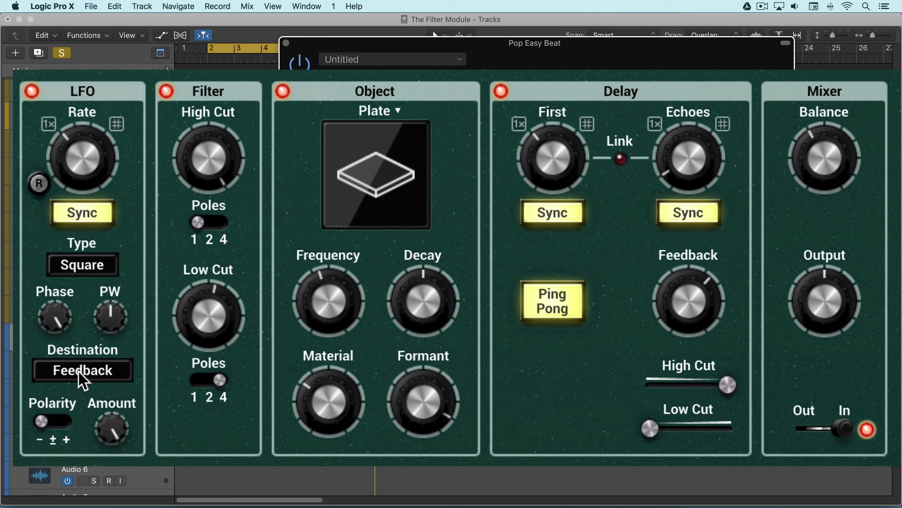
Step: Make the LFO modulate Frequency, tweak the object frequency, and raise decay to 84%
{"action": "left_click", "coordinate": [86, 369]}
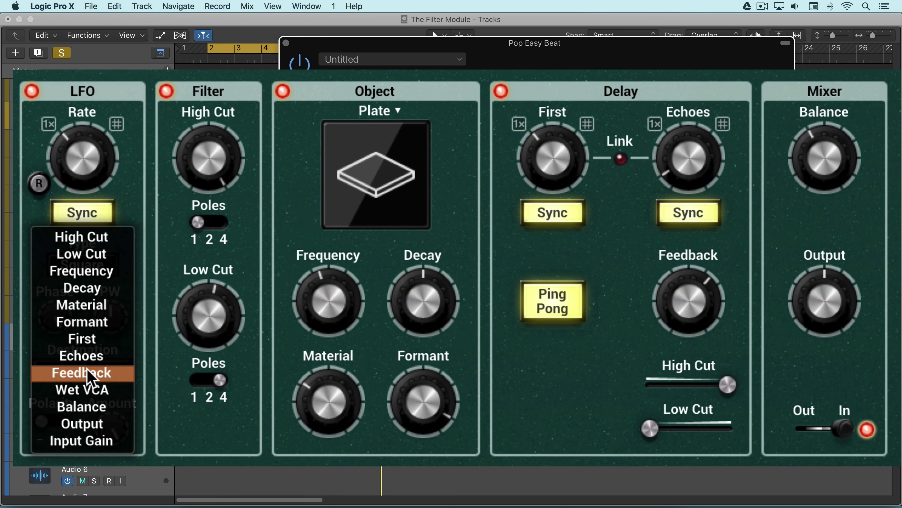
{"action": "left_click", "coordinate": [87, 271]}
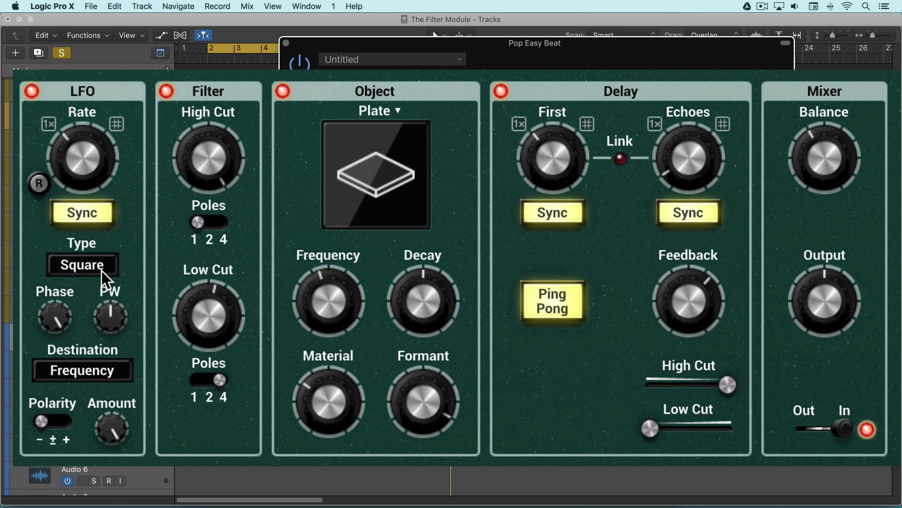
{"action": "left_click_drag", "start_coordinate": [321, 305], "coordinate": [324, 304]}
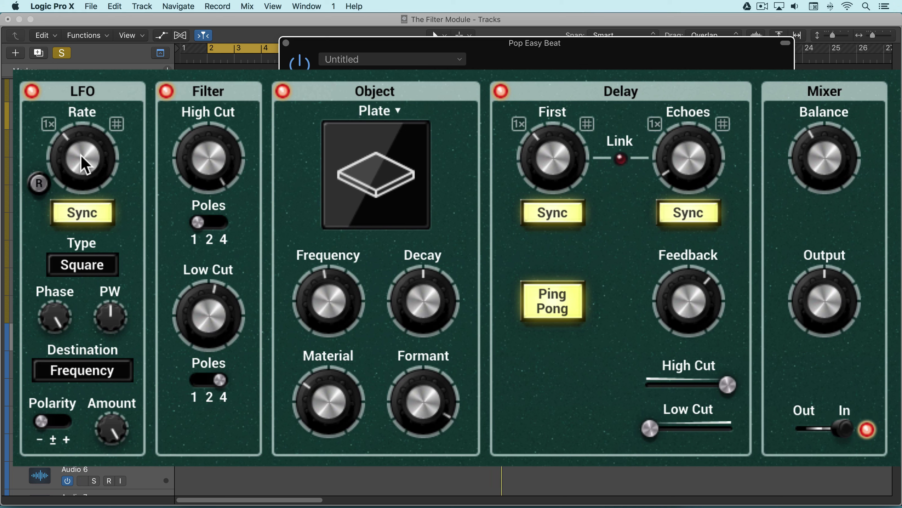
{"action": "mouse_move", "coordinate": [416, 287]}
{"action": "left_mouse_down"}
{"action": "mouse_move", "coordinate": [416, 316]}
{"action": "mouse_move", "coordinate": [416, 287]}
{"action": "left_mouse_up"}
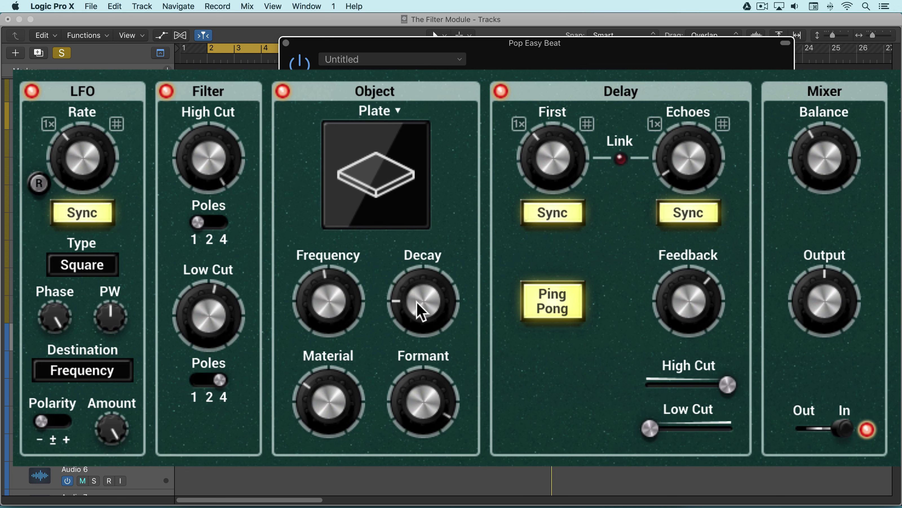
{"action": "mouse_move", "coordinate": [421, 313]}
{"action": "left_mouse_down"}
{"action": "mouse_move", "coordinate": [421, 275]}
{"action": "mouse_move", "coordinate": [421, 308]}
{"action": "mouse_move", "coordinate": [414, 306]}
{"action": "left_mouse_up"}
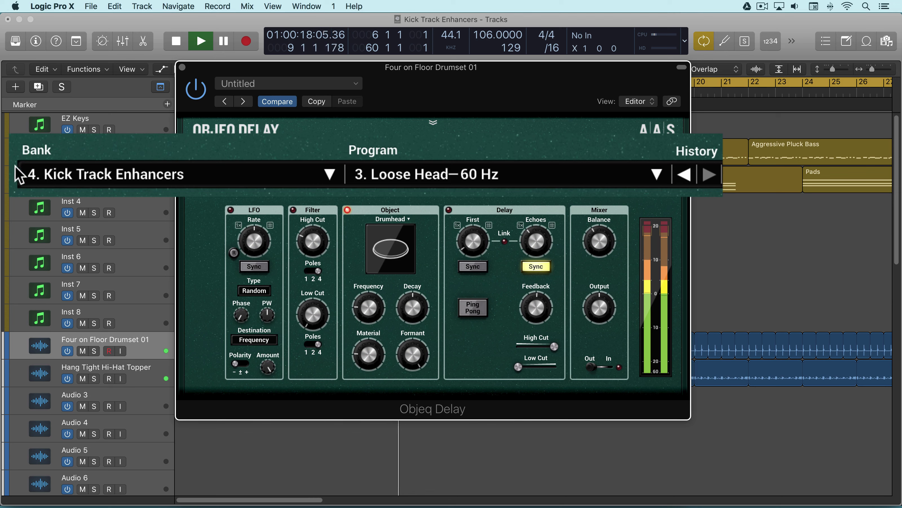
Step: Solo Four on Floor Drumset 01 and switch its Objeq Delay mixer to In to hear Loose Head
{"action": "left_click", "coordinate": [94, 350]}
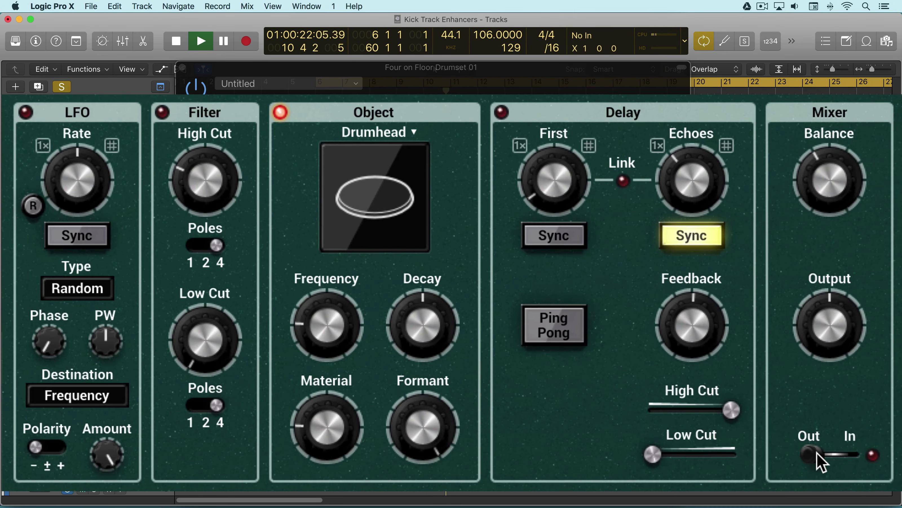
{"action": "left_click", "coordinate": [661, 399]}
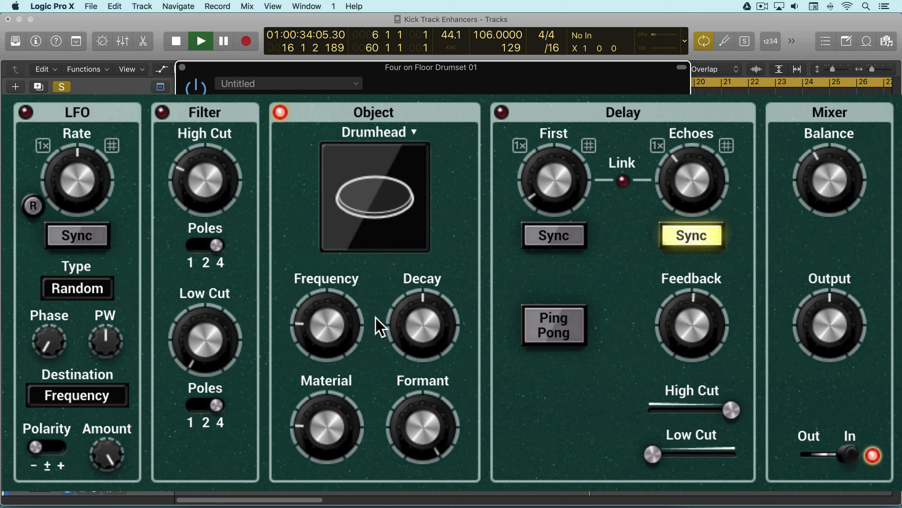
Step: Tune the Drumhead object frequency to 55.4 Hz and settle its decay at 42.5%
{"action": "left_click", "coordinate": [421, 326]}
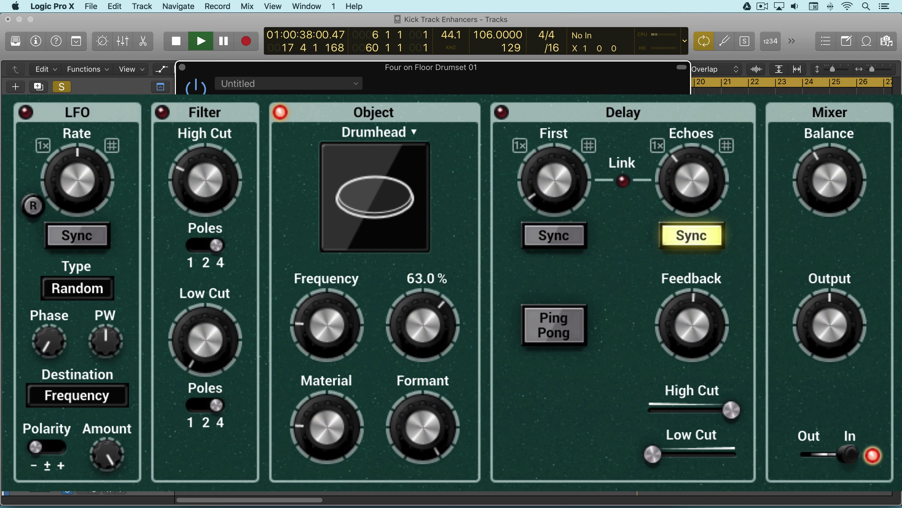
{"action": "left_click_drag", "start_coordinate": [421, 326], "coordinate": [421, 326]}
{"action": "left_click_drag", "start_coordinate": [335, 322], "coordinate": [335, 305]}
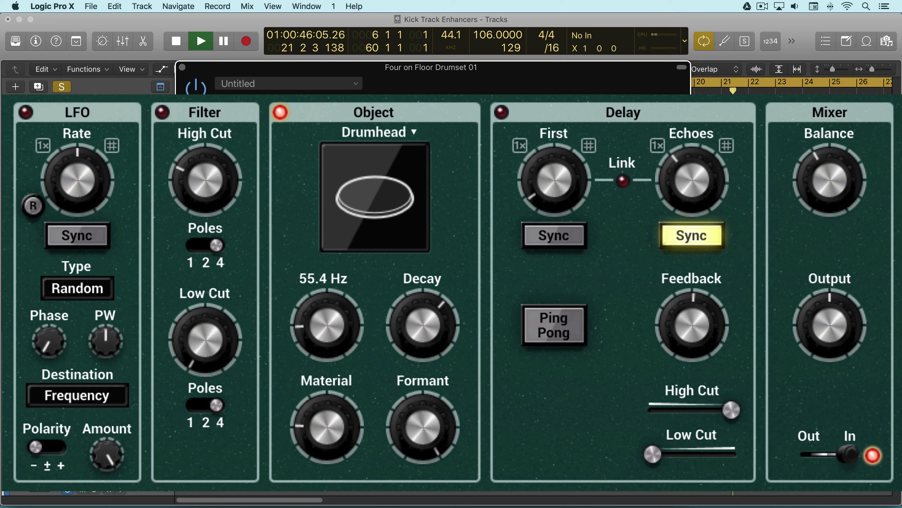
{"action": "left_click_drag", "start_coordinate": [318, 324], "coordinate": [318, 325]}
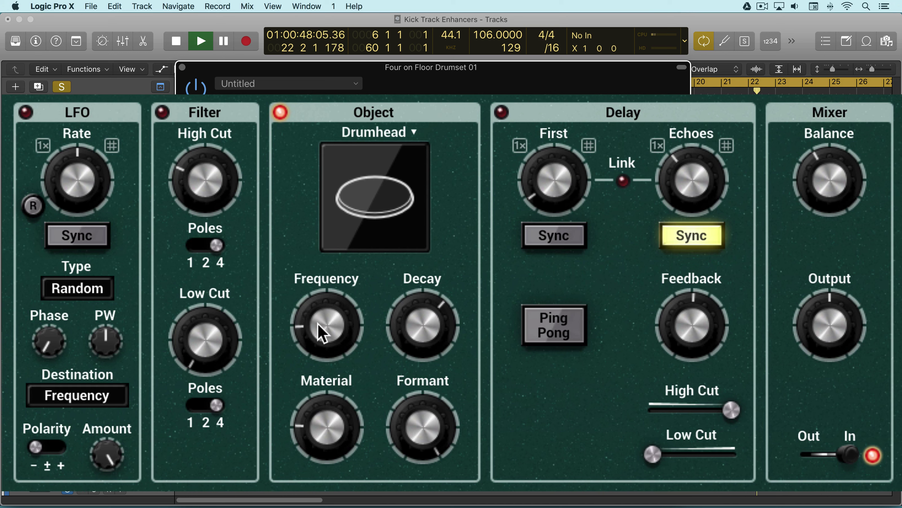
{"action": "left_click", "coordinate": [322, 333]}
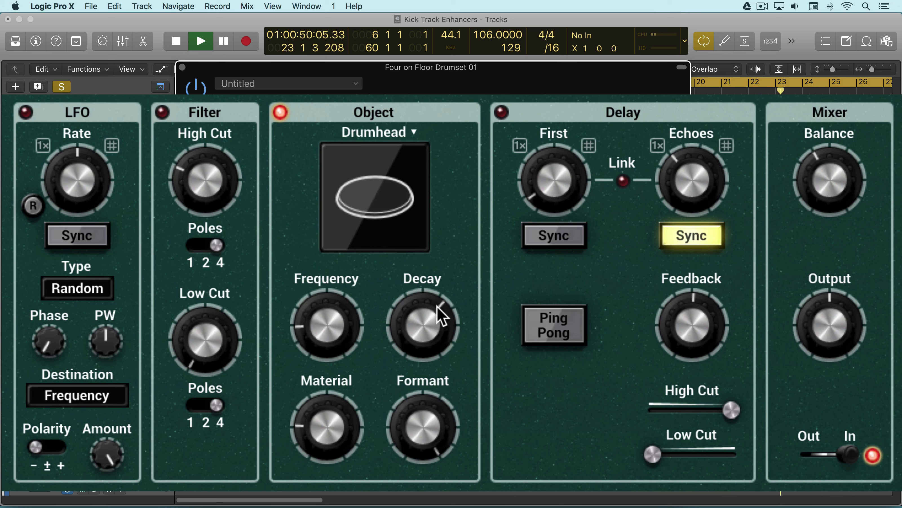
{"action": "left_click_drag", "start_coordinate": [441, 313], "coordinate": [440, 359]}
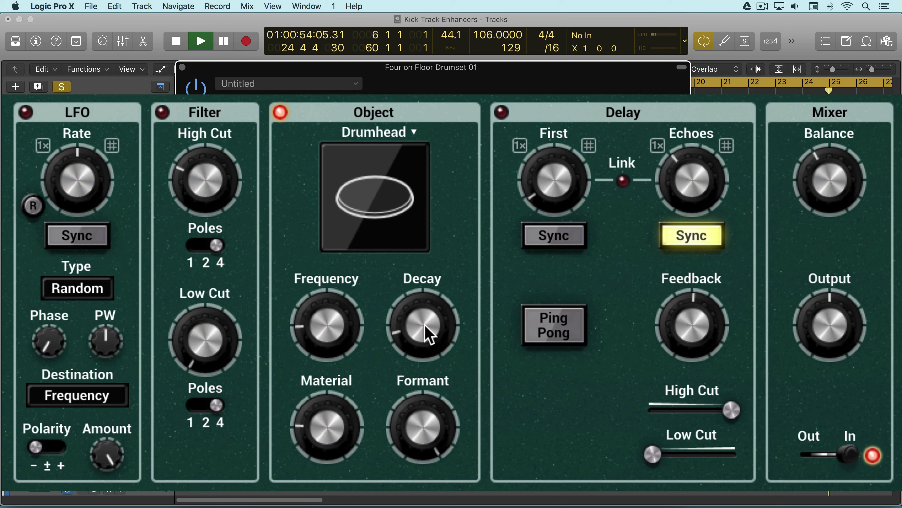
{"action": "mouse_move", "coordinate": [430, 334]}
{"action": "left_mouse_down"}
{"action": "mouse_move", "coordinate": [425, 310]}
{"action": "mouse_move", "coordinate": [425, 343]}
{"action": "mouse_move", "coordinate": [423, 327]}
{"action": "left_mouse_up"}
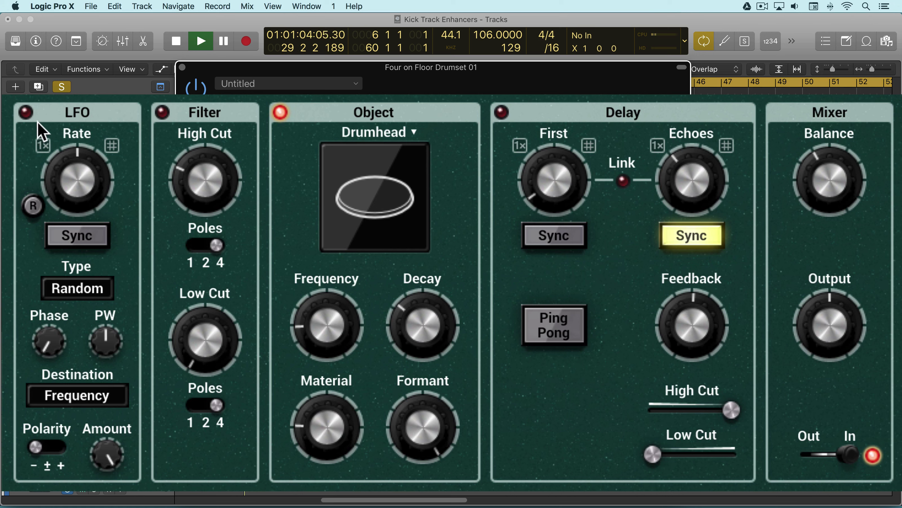
Step: Make the LFO a tempo-synced 1/4 Triangle with positive polarity, and raise decay toward 58%
{"action": "left_click", "coordinate": [89, 291]}
{"action": "left_click", "coordinate": [84, 257]}
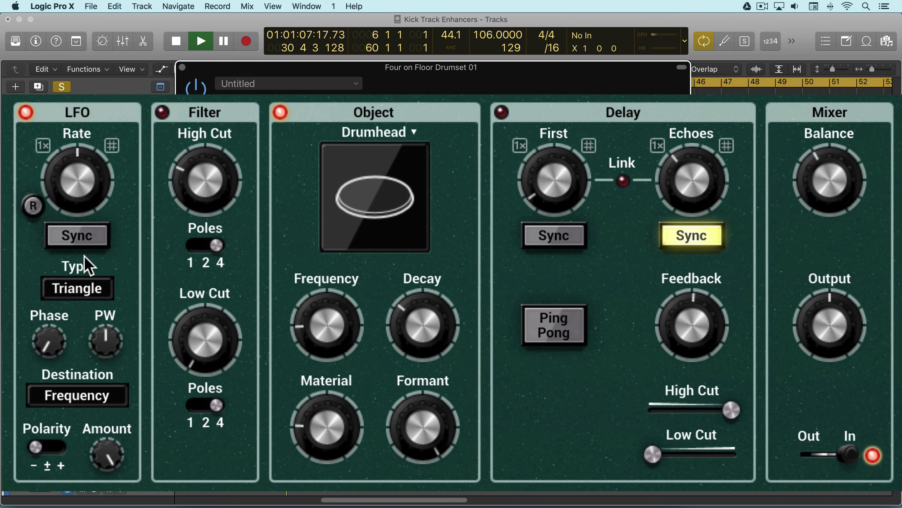
{"action": "left_click", "coordinate": [76, 228]}
{"action": "left_click_drag", "start_coordinate": [80, 212], "coordinate": [80, 236]}
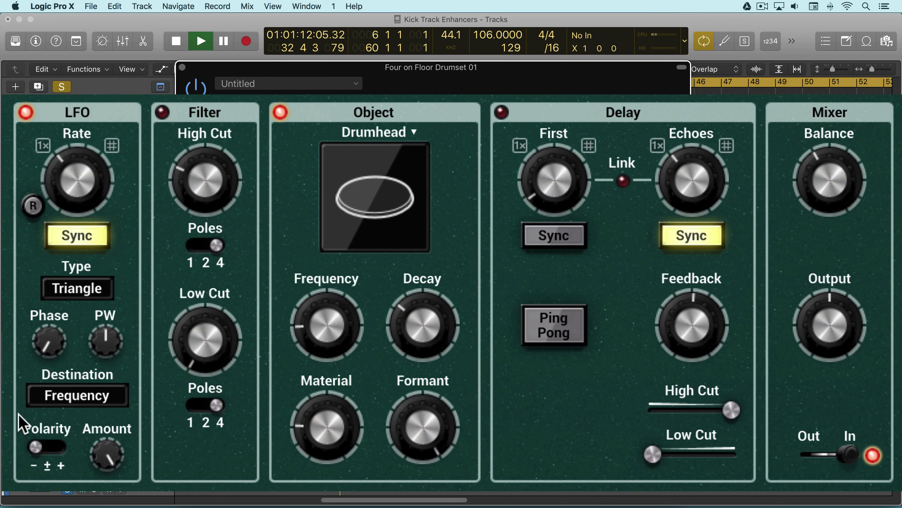
{"action": "left_click_drag", "start_coordinate": [48, 448], "coordinate": [107, 466]}
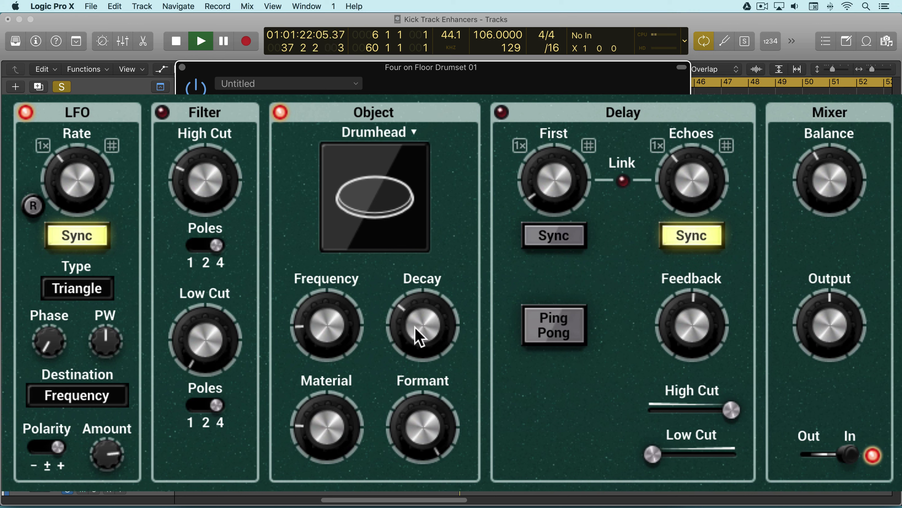
{"action": "left_click_drag", "start_coordinate": [415, 327], "coordinate": [415, 317]}
{"action": "mouse_move", "coordinate": [51, 447]}
{"action": "left_mouse_down"}
{"action": "mouse_move", "coordinate": [34, 447]}
{"action": "mouse_move", "coordinate": [58, 447]}
{"action": "left_mouse_up"}
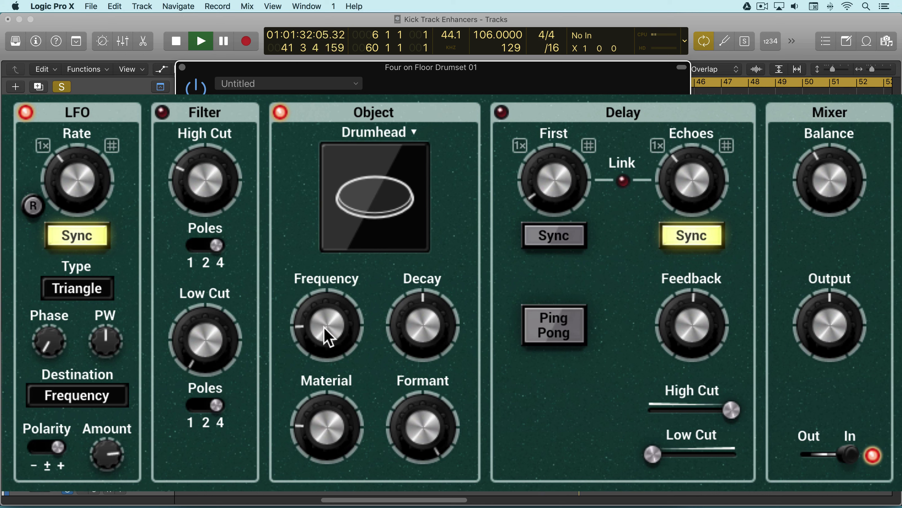
Step: Nudge the Drumhead frequency up slightly and set the object decay to 50.5%
{"action": "left_click_drag", "start_coordinate": [324, 328], "coordinate": [321, 326]}
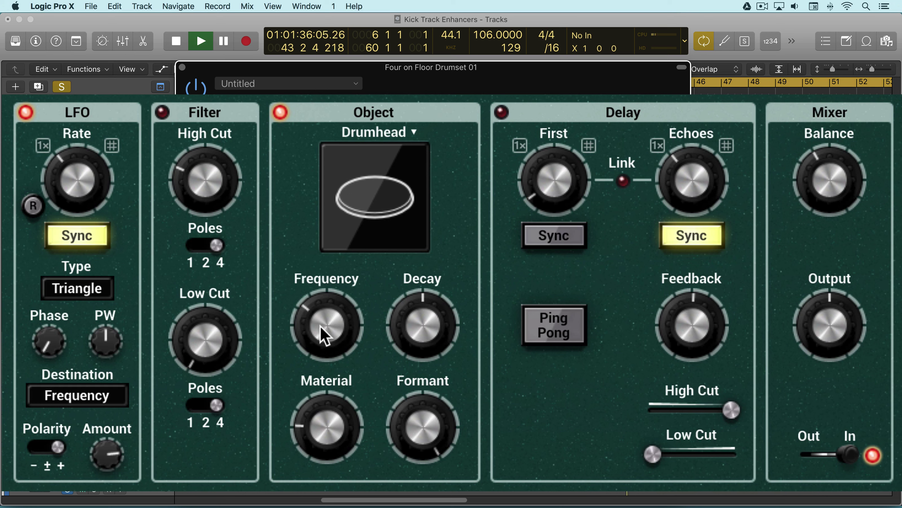
{"action": "left_click_drag", "start_coordinate": [59, 446], "coordinate": [35, 447]}
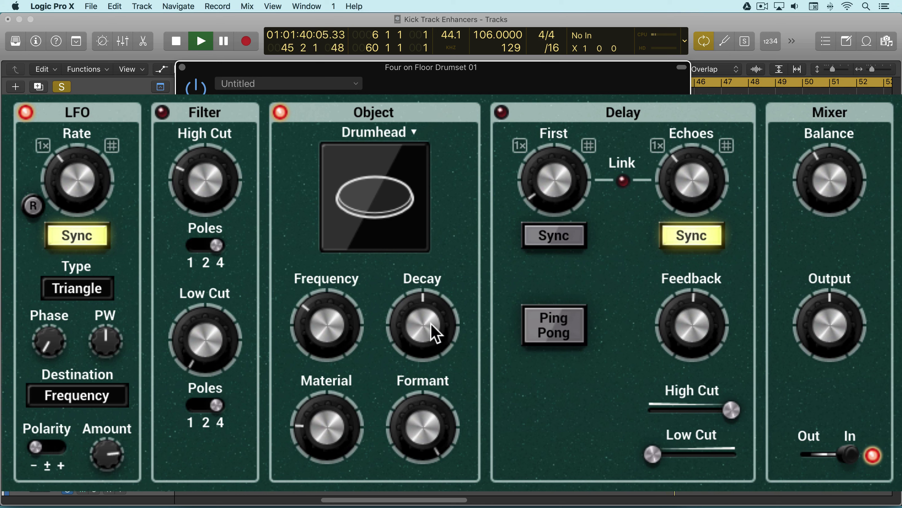
{"action": "left_click_drag", "start_coordinate": [418, 304], "coordinate": [418, 302]}
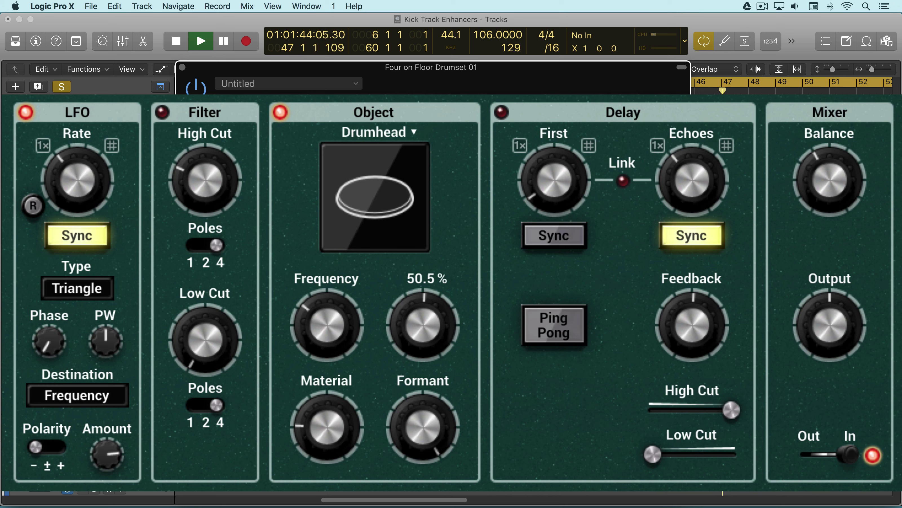
{"action": "left_click_drag", "start_coordinate": [418, 301], "coordinate": [420, 304]}
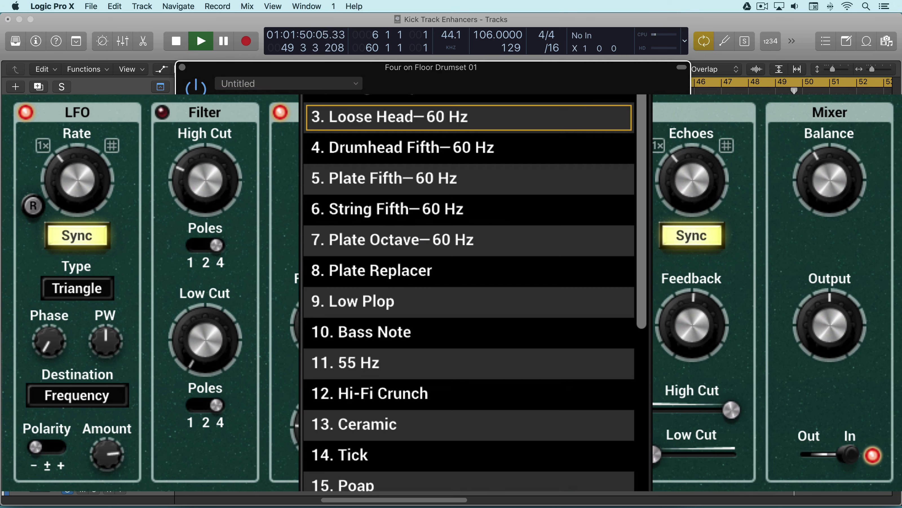
Step: Load the 16. Teep program from the Kick Track Enhancers list
{"action": "scroll", "coordinate": [384, 395], "scroll_direction": "down", "scroll_amount": 3}
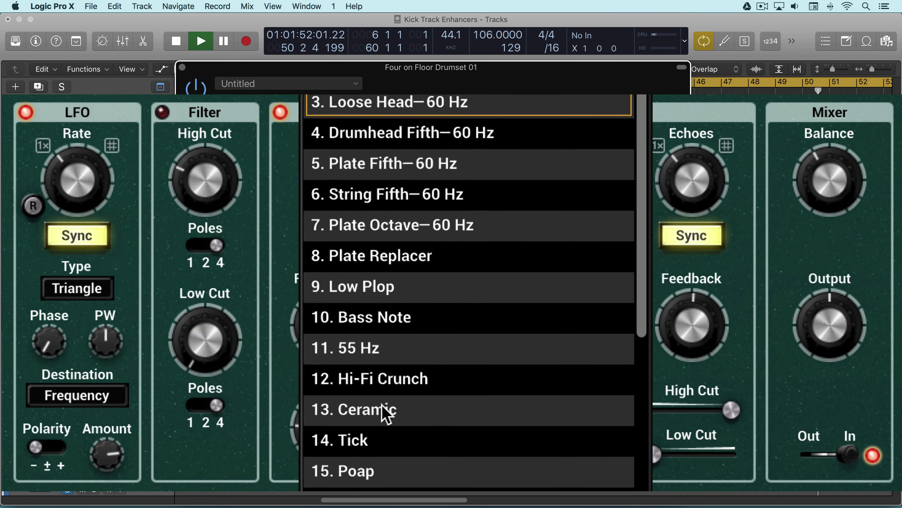
{"action": "left_click", "coordinate": [388, 419]}
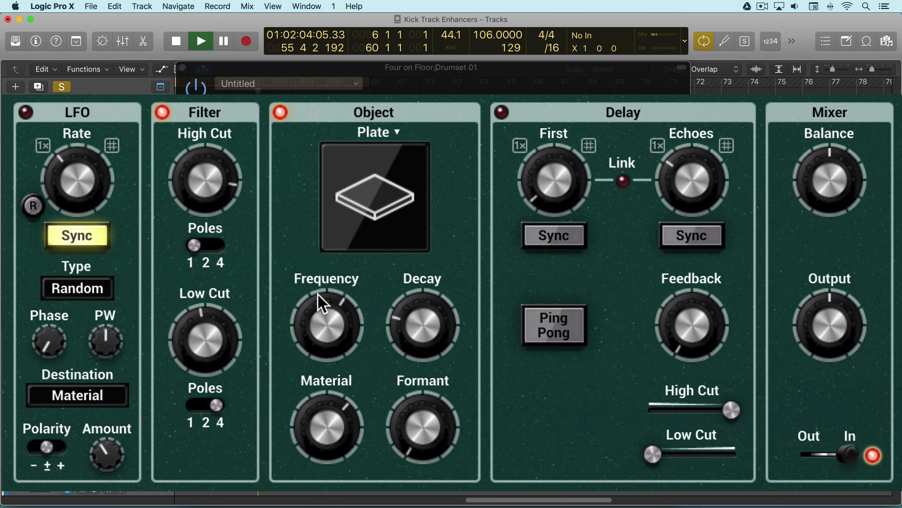
Step: Drop the Plate frequency to about 238 Hz, decay to 24%, and raise LFO amount to about 48%
{"action": "left_click_drag", "start_coordinate": [397, 324], "coordinate": [397, 293]}
{"action": "mouse_move", "coordinate": [344, 342]}
{"action": "left_mouse_down"}
{"action": "mouse_move", "coordinate": [345, 367]}
{"action": "mouse_move", "coordinate": [345, 334]}
{"action": "mouse_move", "coordinate": [336, 329]}
{"action": "left_mouse_up"}
{"action": "mouse_move", "coordinate": [423, 326]}
{"action": "left_mouse_down"}
{"action": "mouse_move", "coordinate": [424, 343]}
{"action": "mouse_move", "coordinate": [438, 310]}
{"action": "mouse_move", "coordinate": [417, 311]}
{"action": "left_mouse_up"}
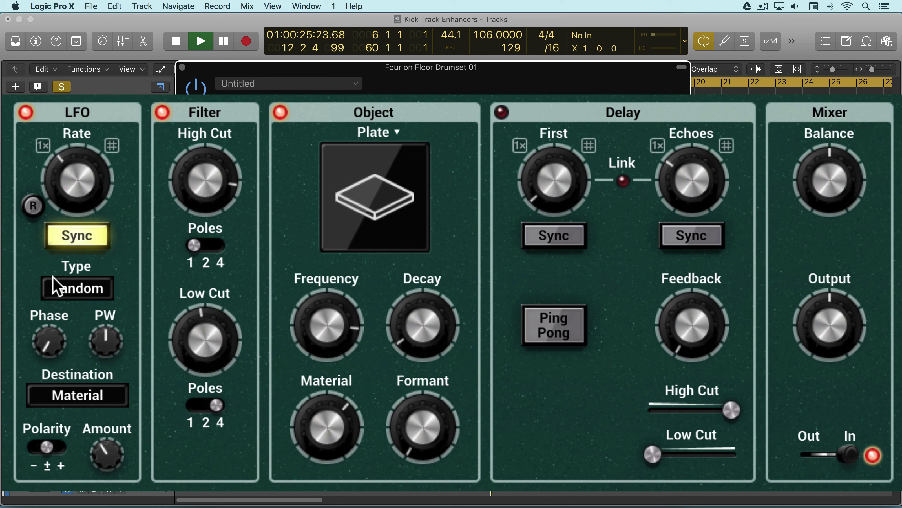
{"action": "mouse_move", "coordinate": [108, 453]}
{"action": "left_mouse_down"}
{"action": "mouse_move", "coordinate": [108, 437]}
{"action": "mouse_move", "coordinate": [78, 466]}
{"action": "mouse_move", "coordinate": [111, 463]}
{"action": "left_mouse_up"}
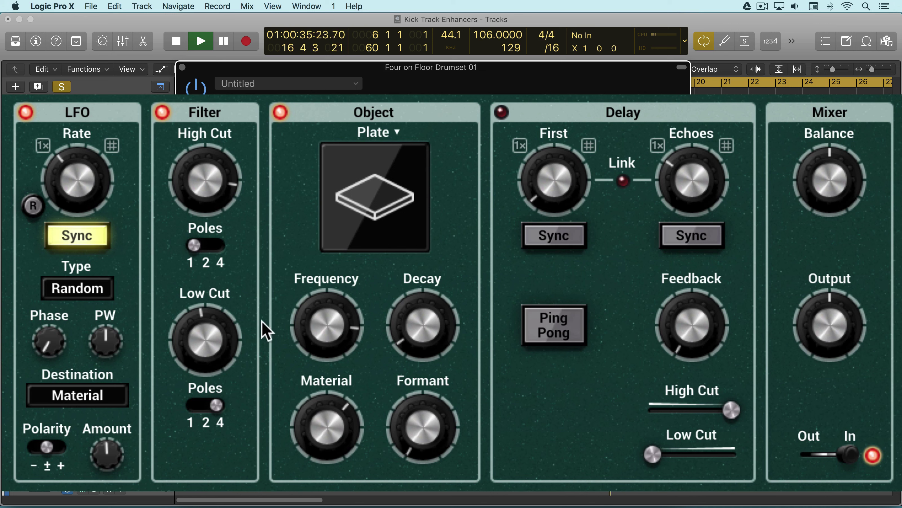
Step: Route the LFO to Frequency at 45.9% amount and end the drum track's solo
{"action": "left_click", "coordinate": [89, 394]}
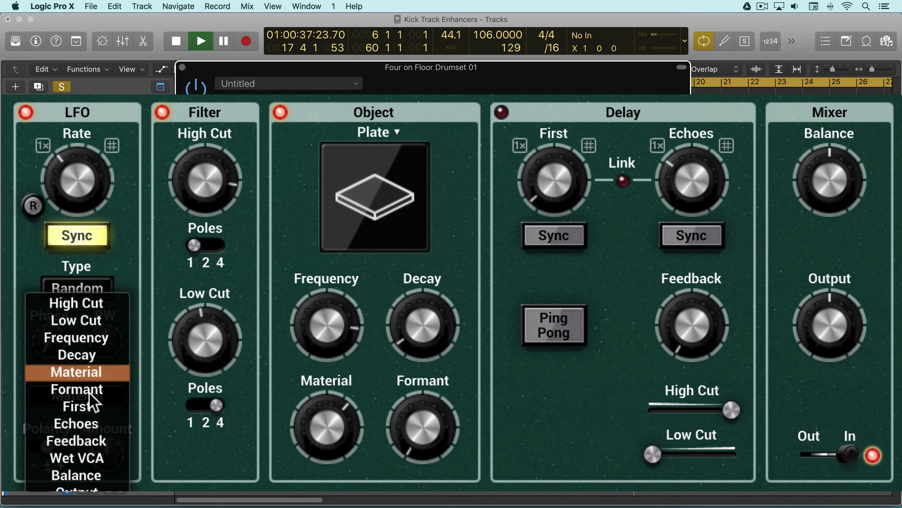
{"action": "left_click", "coordinate": [87, 342]}
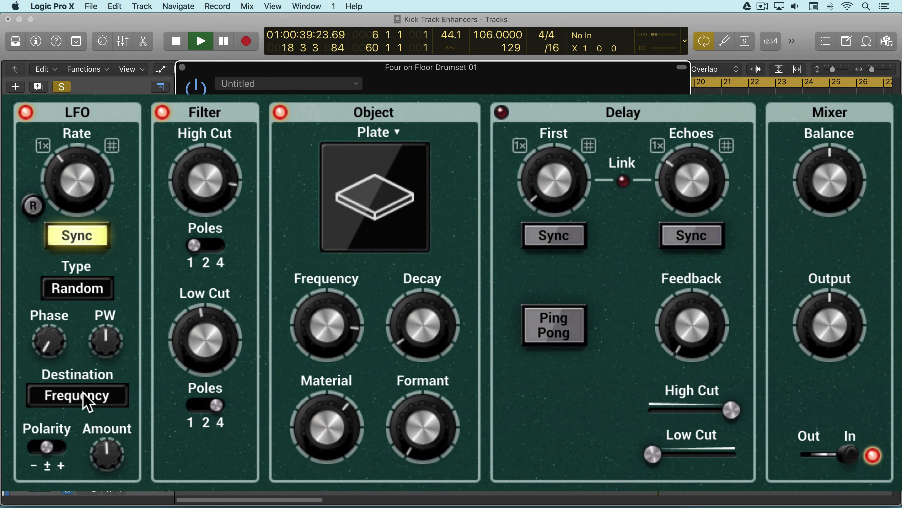
{"action": "left_click_drag", "start_coordinate": [114, 455], "coordinate": [114, 443]}
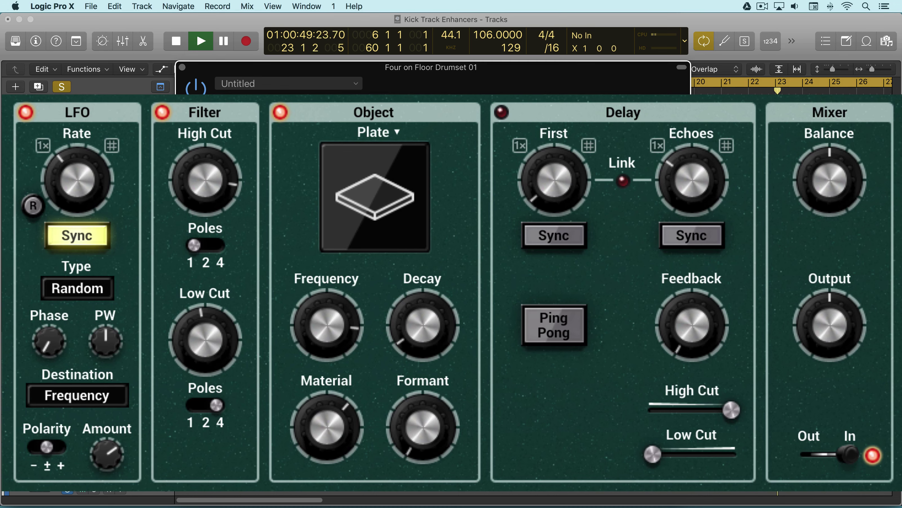
{"action": "left_click", "coordinate": [435, 69]}
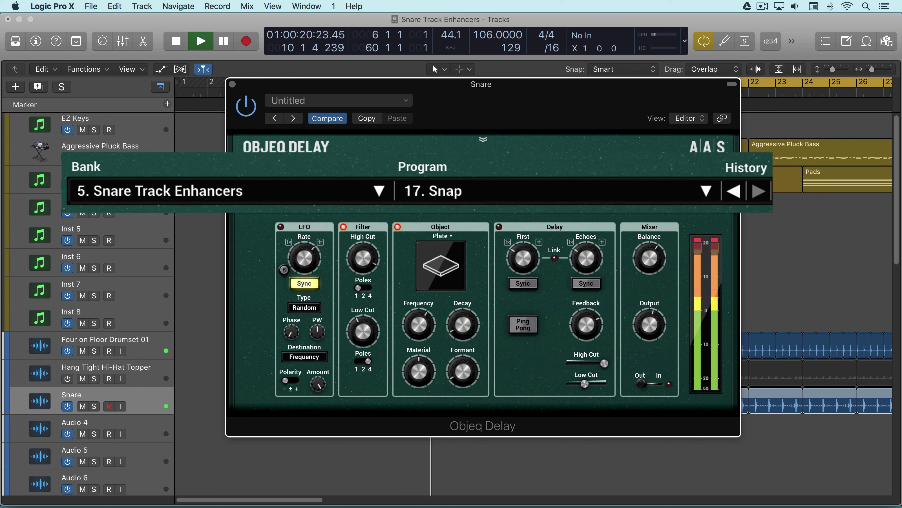
Step: Solo the Snare track and switch its Objeq Delay mixer to In so Snap plays
{"action": "left_click", "coordinate": [94, 407]}
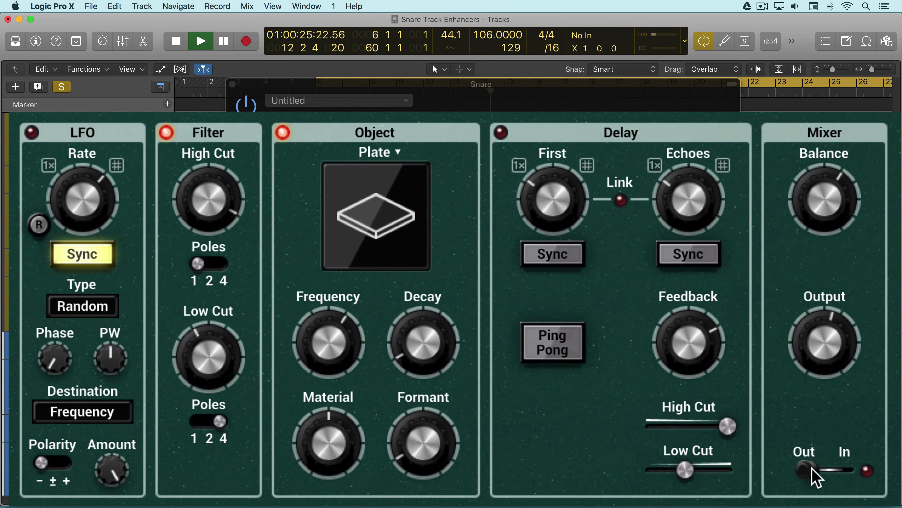
{"action": "left_click", "coordinate": [814, 473]}
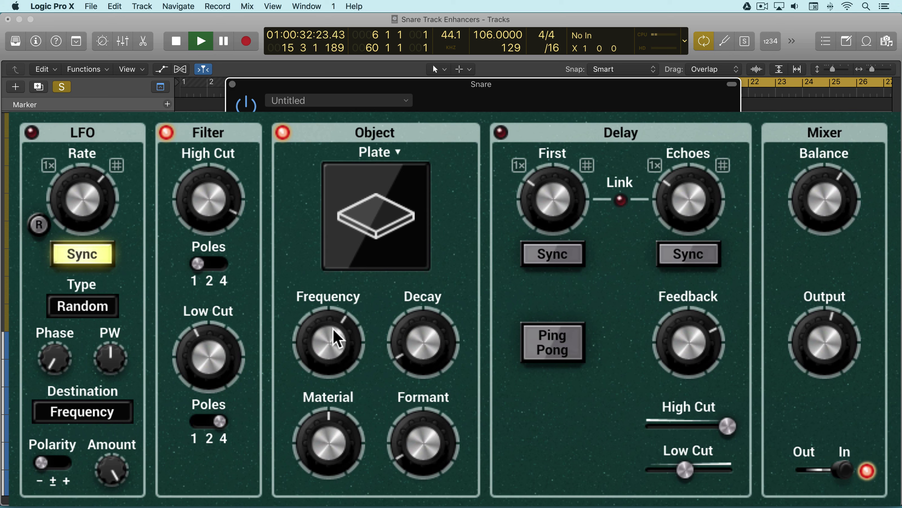
Step: Adjust the Plate frequency, lengthen decay to about 73.5%, and switch the LFO on
{"action": "mouse_move", "coordinate": [335, 341]}
{"action": "left_mouse_down"}
{"action": "mouse_move", "coordinate": [335, 366]}
{"action": "mouse_move", "coordinate": [336, 341]}
{"action": "mouse_move", "coordinate": [350, 340]}
{"action": "left_mouse_up"}
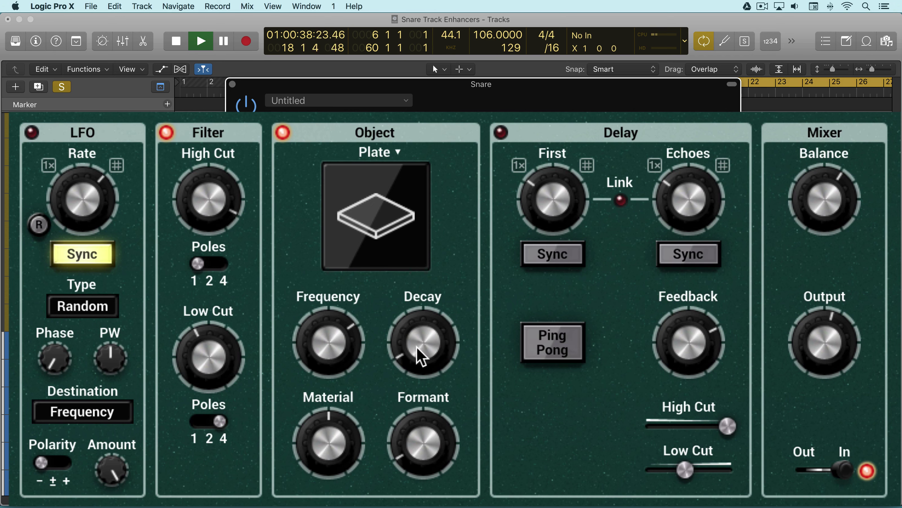
{"action": "left_click", "coordinate": [418, 356]}
{"action": "mouse_move", "coordinate": [419, 357]}
{"action": "left_mouse_down"}
{"action": "mouse_move", "coordinate": [419, 334]}
{"action": "mouse_move", "coordinate": [418, 358]}
{"action": "left_mouse_up"}
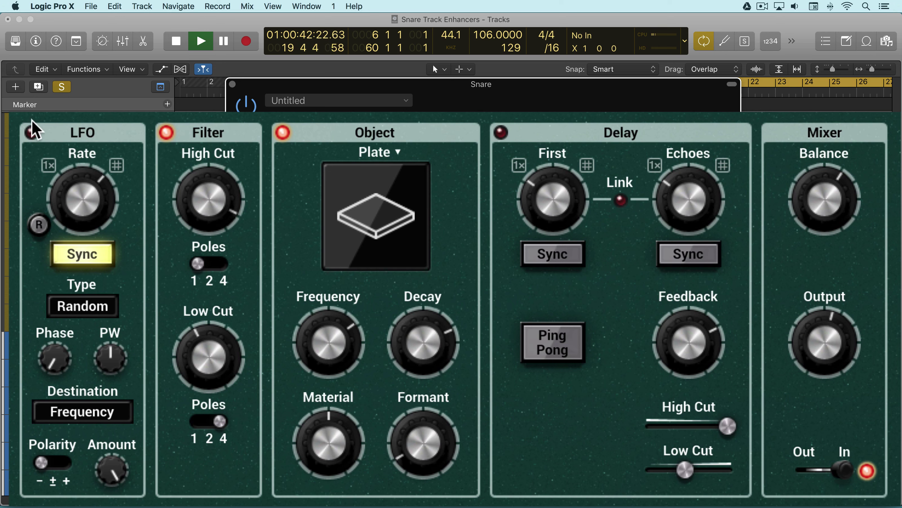
{"action": "left_click", "coordinate": [31, 132]}
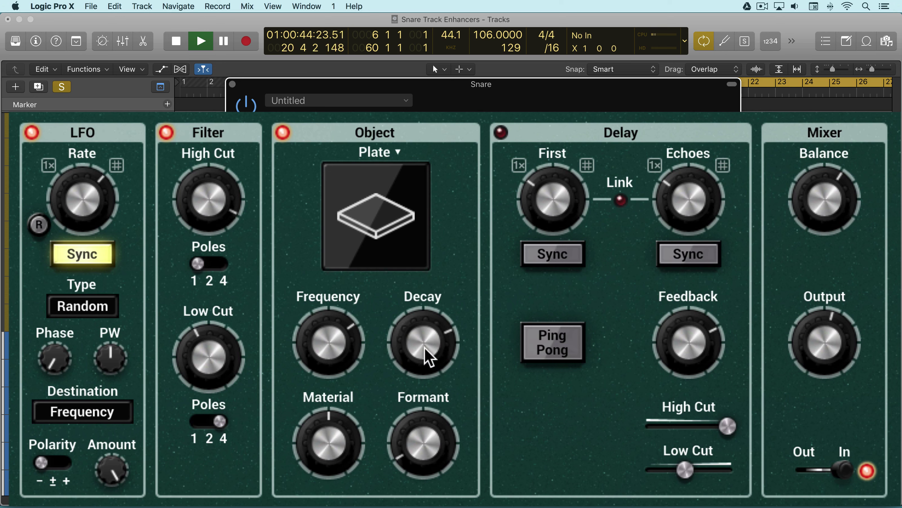
{"action": "left_click_drag", "start_coordinate": [425, 353], "coordinate": [426, 356]}
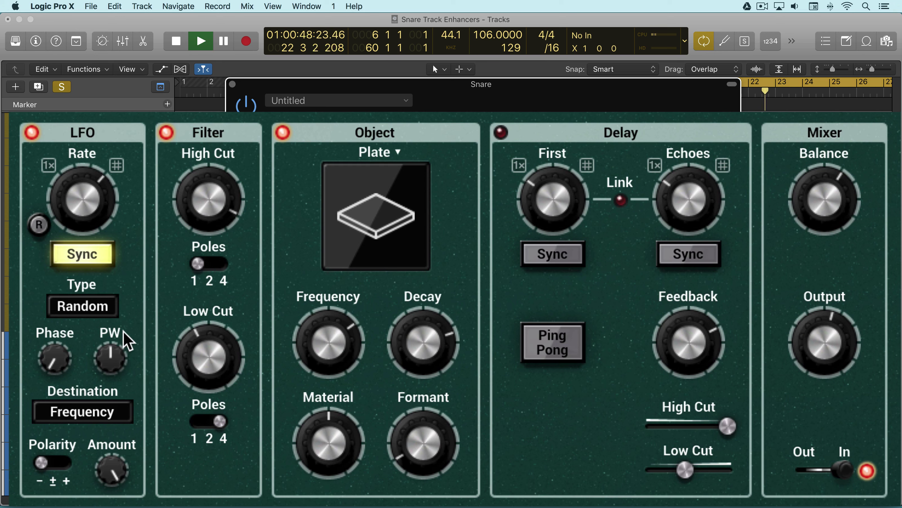
Step: Set the snare LFO to a Triangle wave with 19% phase and a 1/4 rate
{"action": "left_click", "coordinate": [89, 315]}
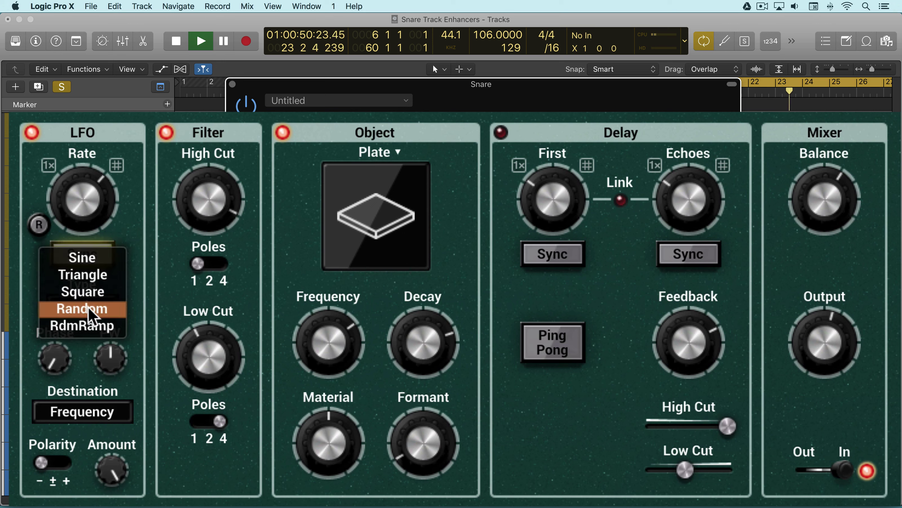
{"action": "left_click", "coordinate": [91, 283]}
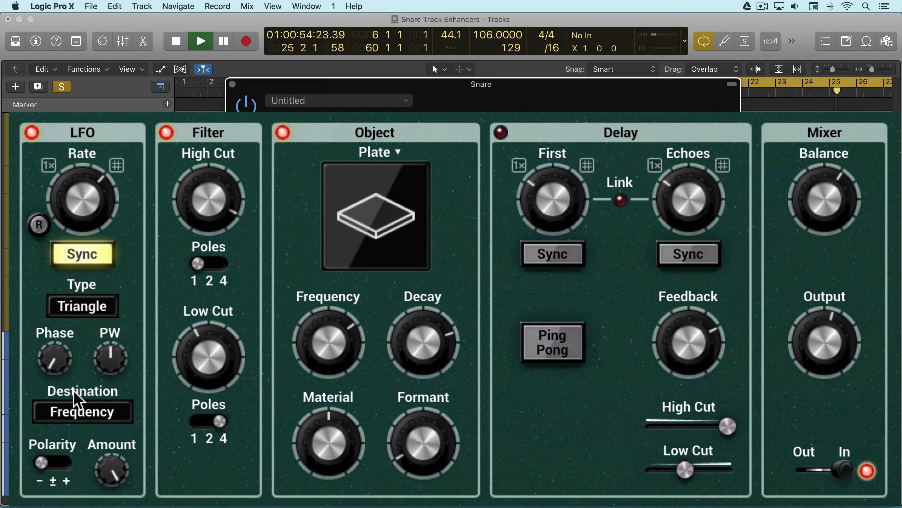
{"action": "left_click_drag", "start_coordinate": [54, 358], "coordinate": [97, 383]}
{"action": "left_click_drag", "start_coordinate": [96, 156], "coordinate": [87, 195]}
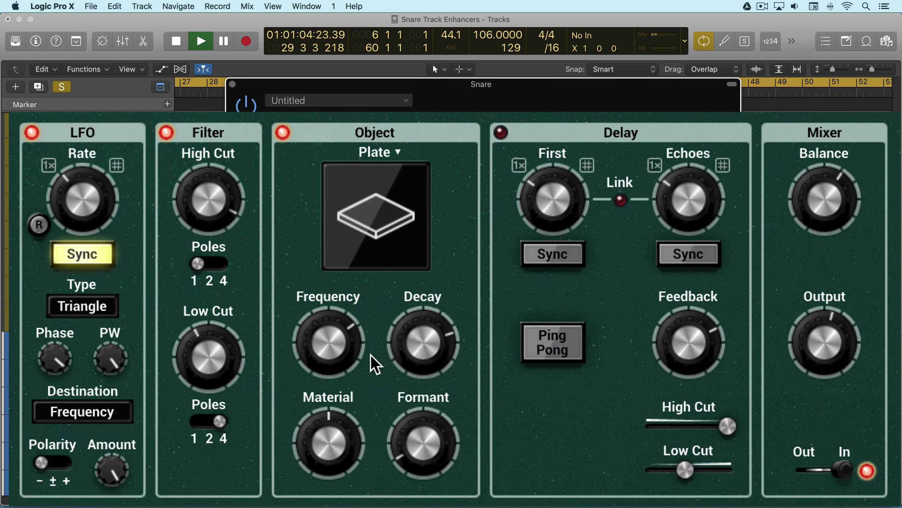
Step: Set Material to about 60.5% and Formant near 36%, turn soloing off, and adjust the Balance
{"action": "left_click_drag", "start_coordinate": [327, 446], "coordinate": [326, 431]}
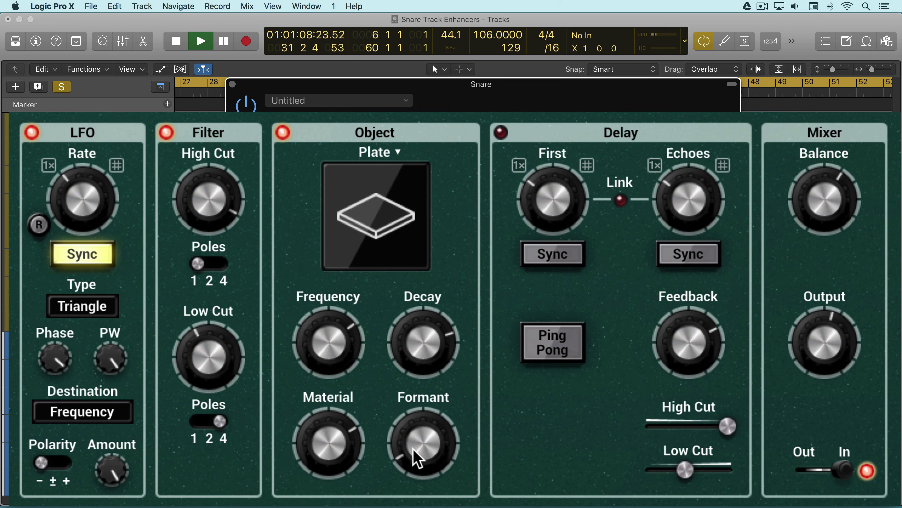
{"action": "left_click_drag", "start_coordinate": [417, 458], "coordinate": [417, 439]}
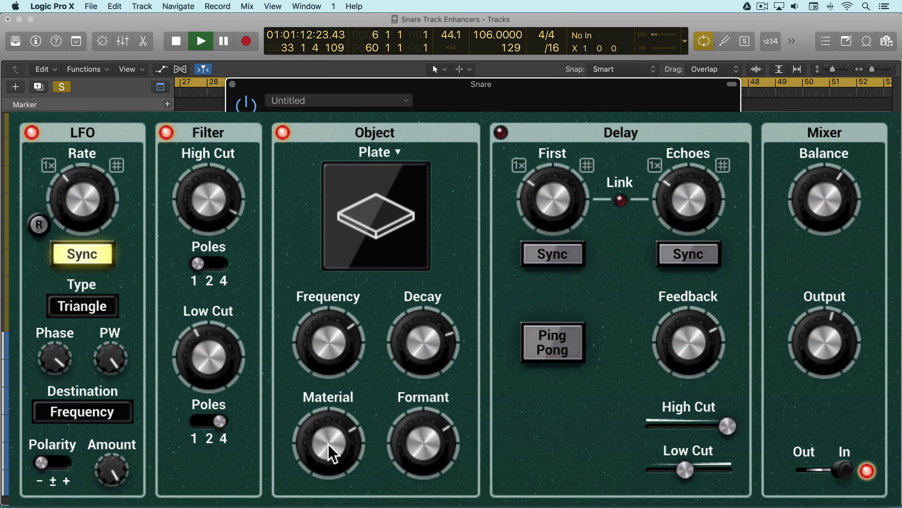
{"action": "left_click_drag", "start_coordinate": [329, 444], "coordinate": [325, 449]}
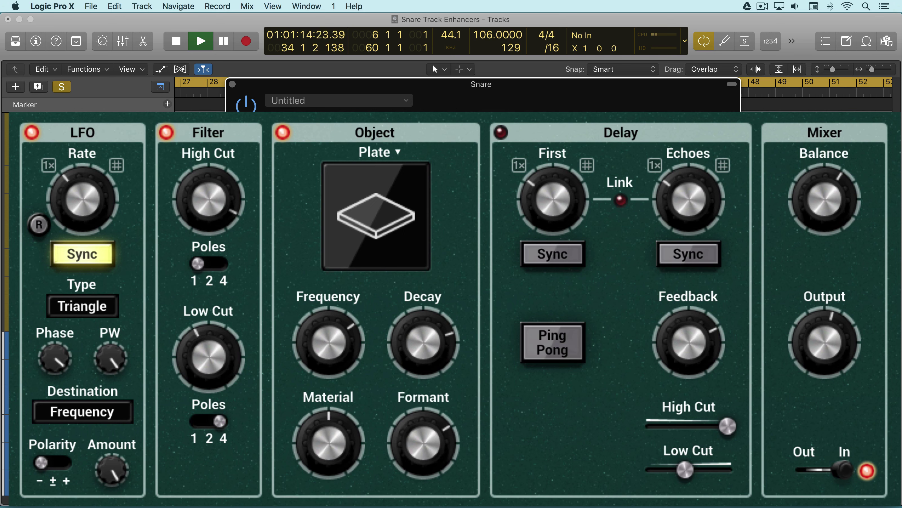
{"action": "key", "text": "v"}
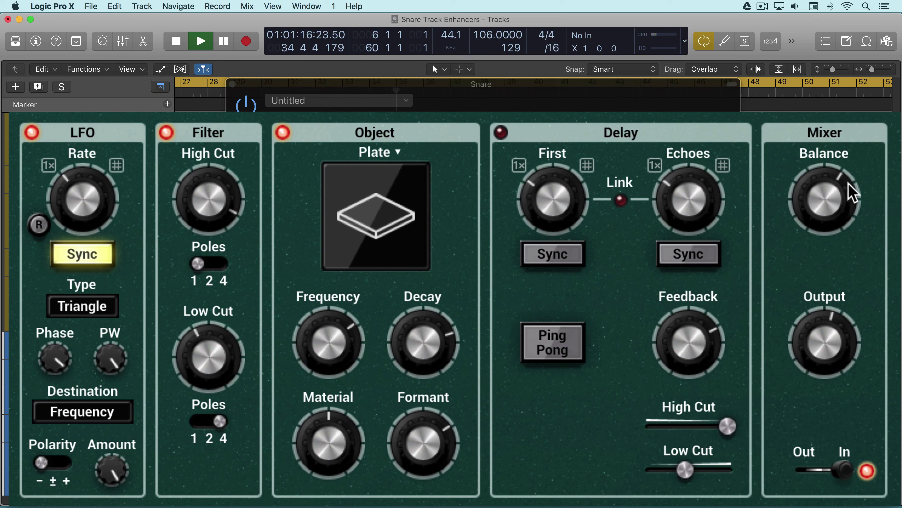
{"action": "mouse_move", "coordinate": [848, 187]}
{"action": "left_mouse_down"}
{"action": "mouse_move", "coordinate": [848, 210]}
{"action": "mouse_move", "coordinate": [833, 192]}
{"action": "left_mouse_up"}
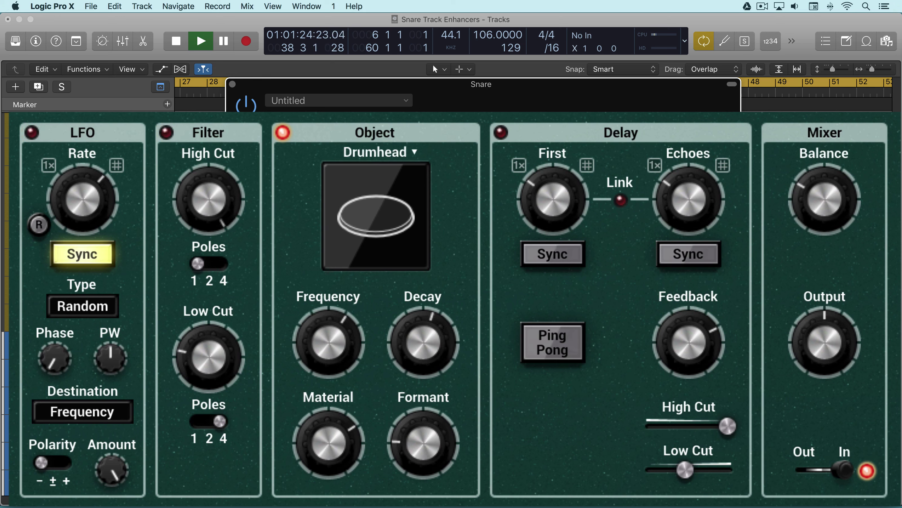
Step: Re-solo the snare, enable the LFO, and raise Drumhead Decay to 58 %, Frequency to about 696 Hz, Formant to 43.4 %
{"action": "key", "text": "s"}
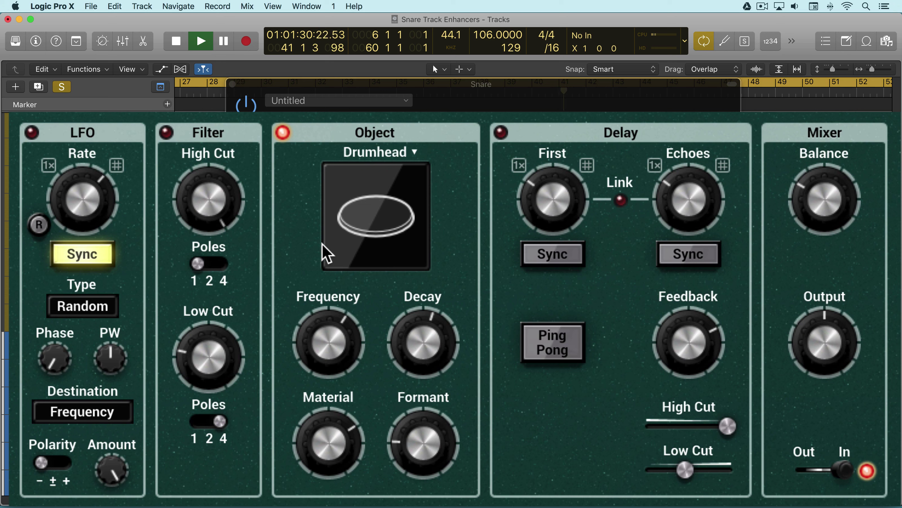
{"action": "left_click", "coordinate": [32, 133]}
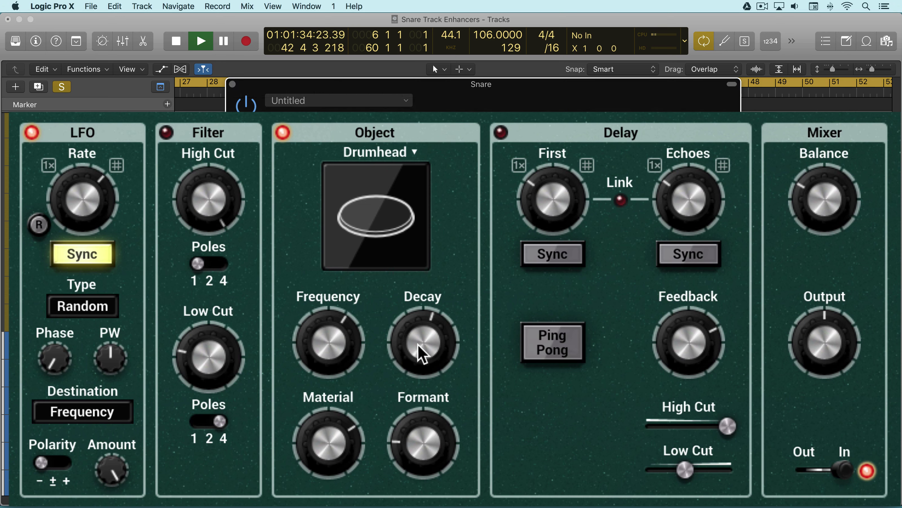
{"action": "left_click_drag", "start_coordinate": [425, 354], "coordinate": [425, 350]}
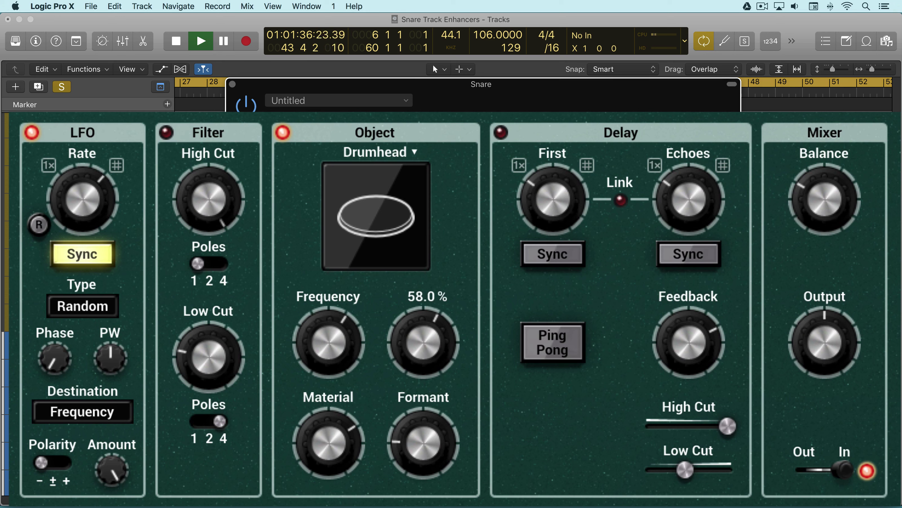
{"action": "left_click_drag", "start_coordinate": [425, 351], "coordinate": [342, 377]}
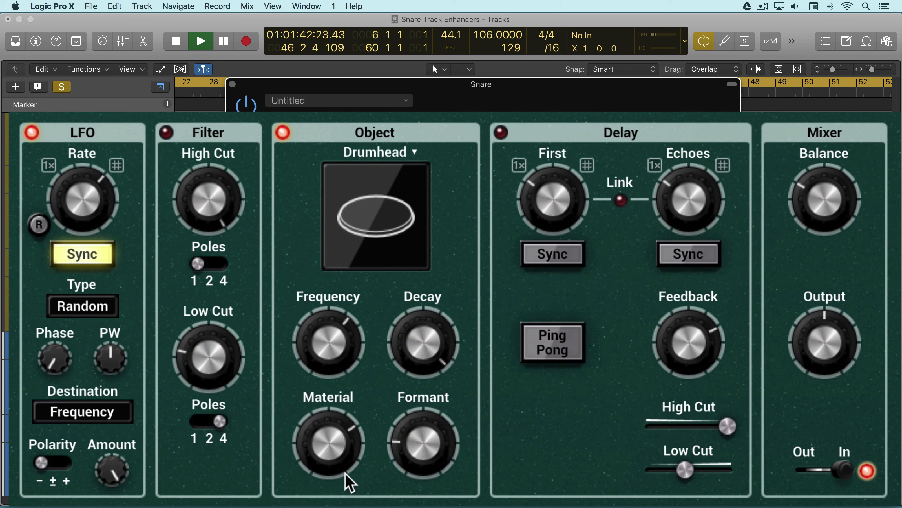
{"action": "left_click_drag", "start_coordinate": [423, 479], "coordinate": [423, 442]}
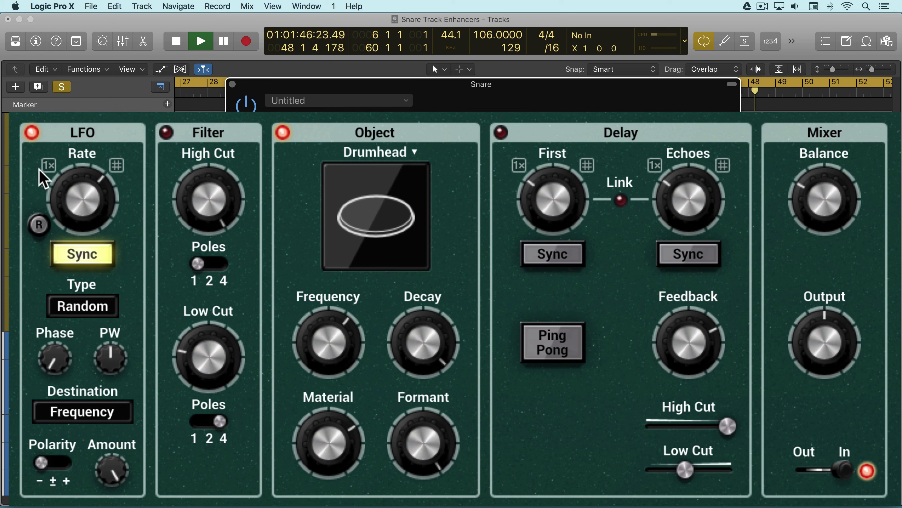
Step: Make the LFO a positive-polarity Square wave at 1/4 T with 91 % pulse width
{"action": "left_click", "coordinate": [87, 307]}
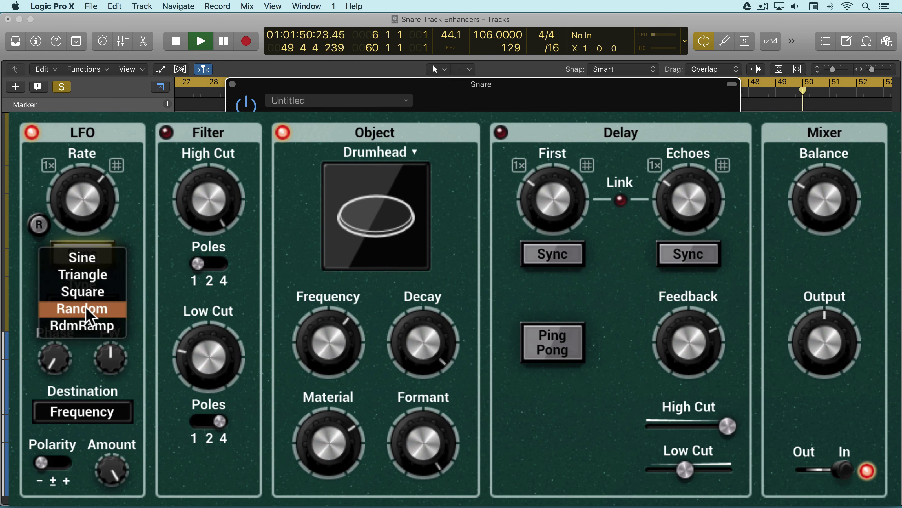
{"action": "left_click", "coordinate": [86, 290]}
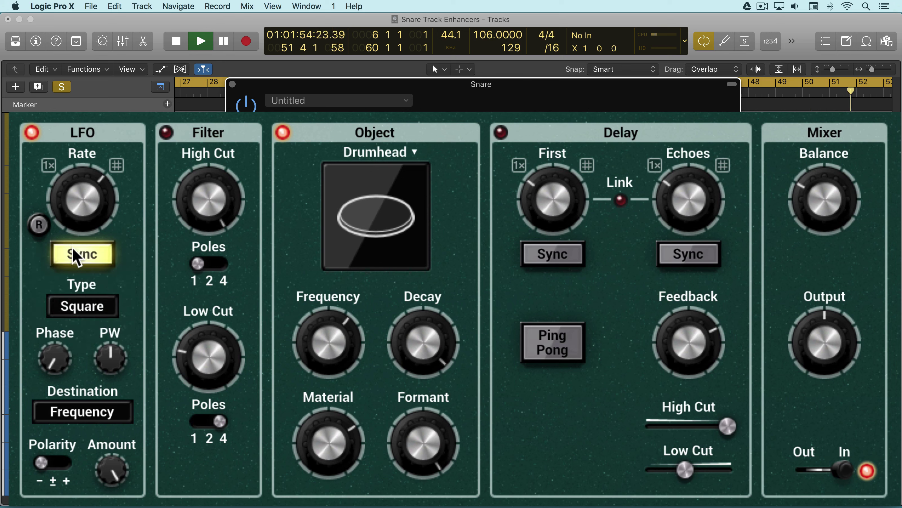
{"action": "mouse_move", "coordinate": [79, 199]}
{"action": "left_mouse_down"}
{"action": "mouse_move", "coordinate": [79, 215]}
{"action": "mouse_move", "coordinate": [81, 201]}
{"action": "left_mouse_up"}
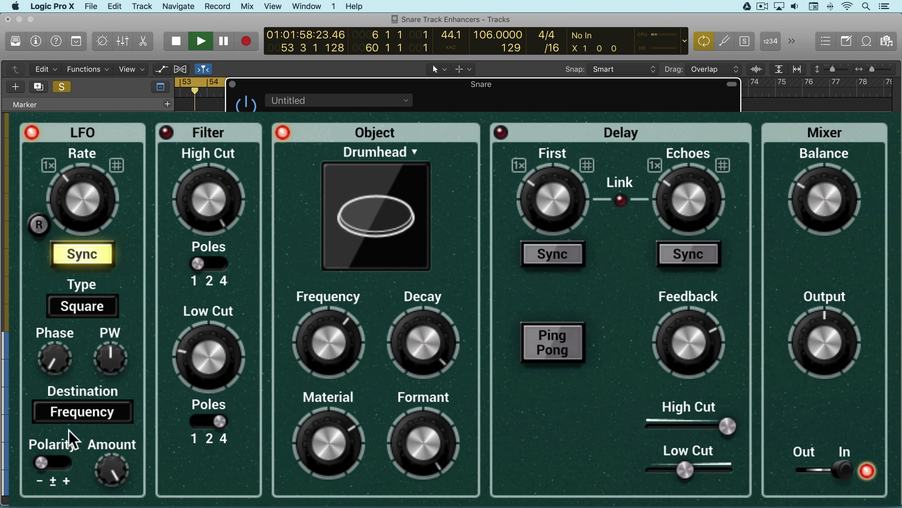
{"action": "left_click", "coordinate": [54, 464]}
{"action": "left_click", "coordinate": [59, 463]}
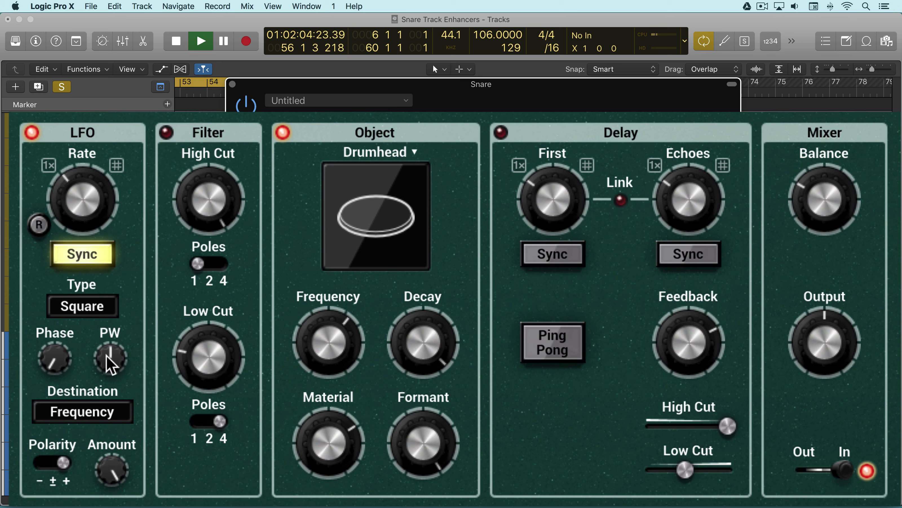
{"action": "left_click_drag", "start_coordinate": [110, 359], "coordinate": [110, 330]}
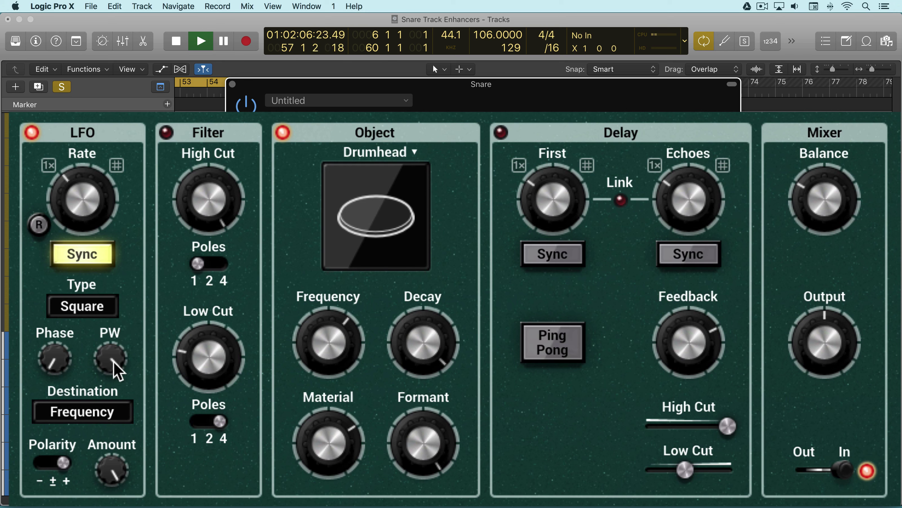
Step: Retune the Drumhead to 520 Hz, material 48.5 %, decay 67 %, unsolo, and lower High Cut to 3.81 kHz
{"action": "left_click_drag", "start_coordinate": [337, 344], "coordinate": [337, 350]}
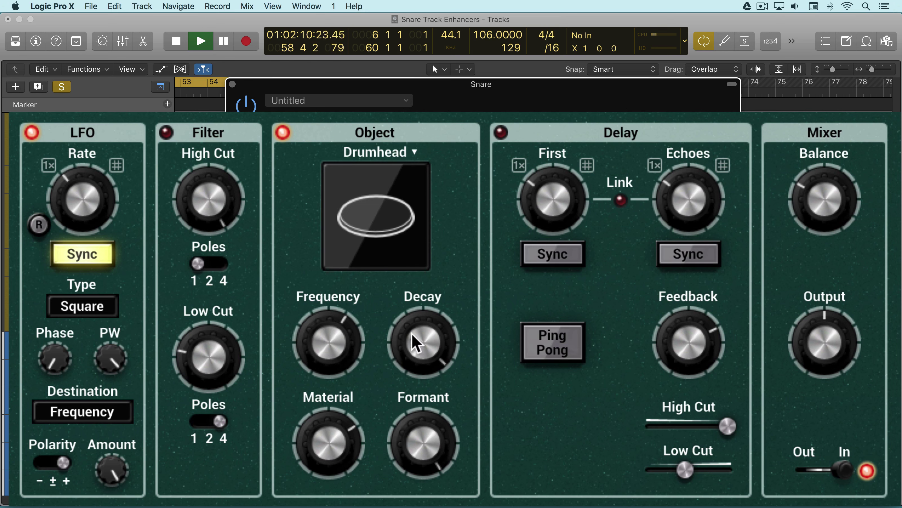
{"action": "left_click_drag", "start_coordinate": [417, 343], "coordinate": [417, 335]}
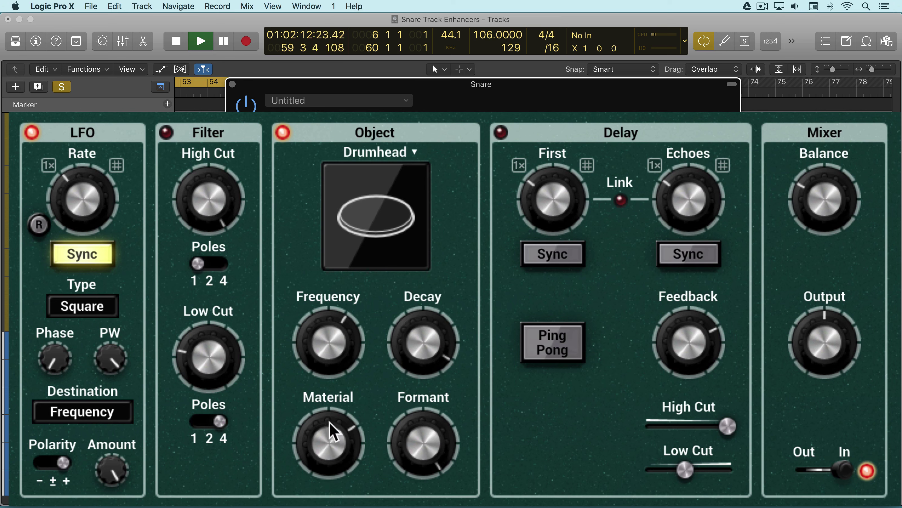
{"action": "mouse_move", "coordinate": [332, 429]}
{"action": "left_mouse_down"}
{"action": "mouse_move", "coordinate": [332, 437]}
{"action": "mouse_move", "coordinate": [332, 429]}
{"action": "left_mouse_up"}
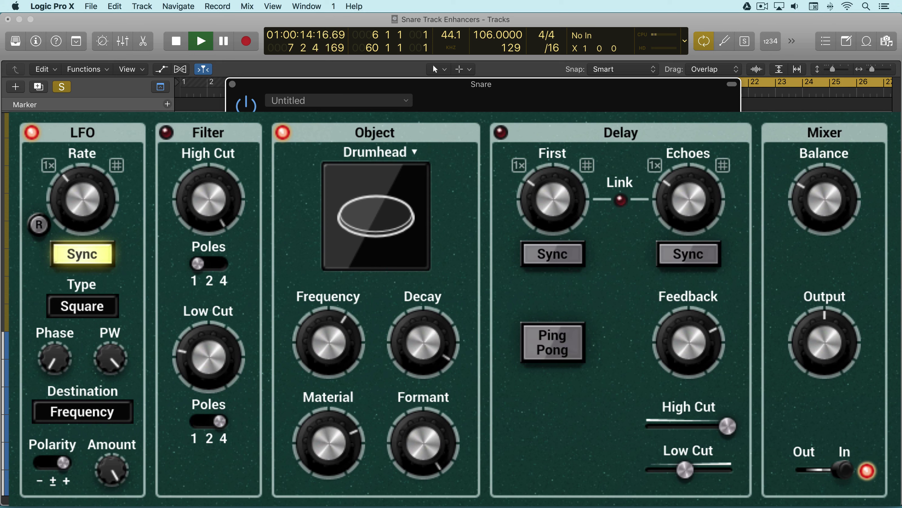
{"action": "key", "text": "s"}
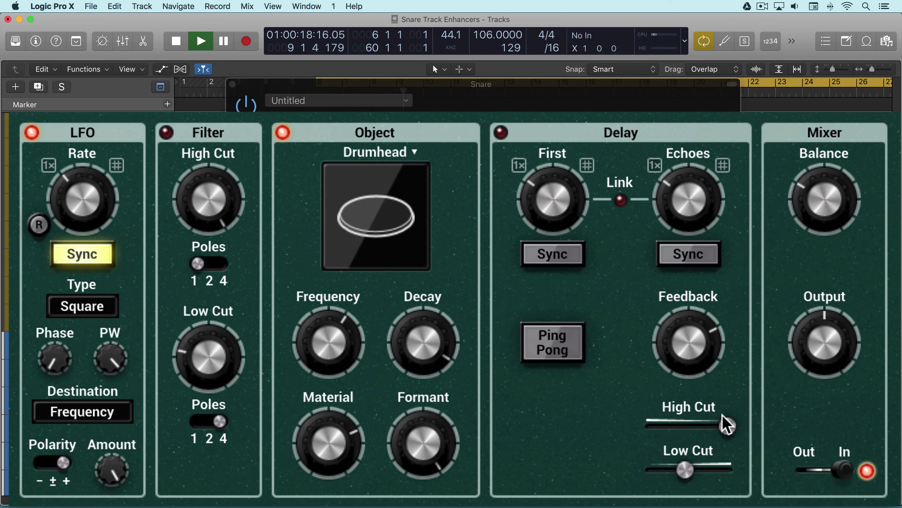
{"action": "left_click_drag", "start_coordinate": [727, 426], "coordinate": [709, 426]}
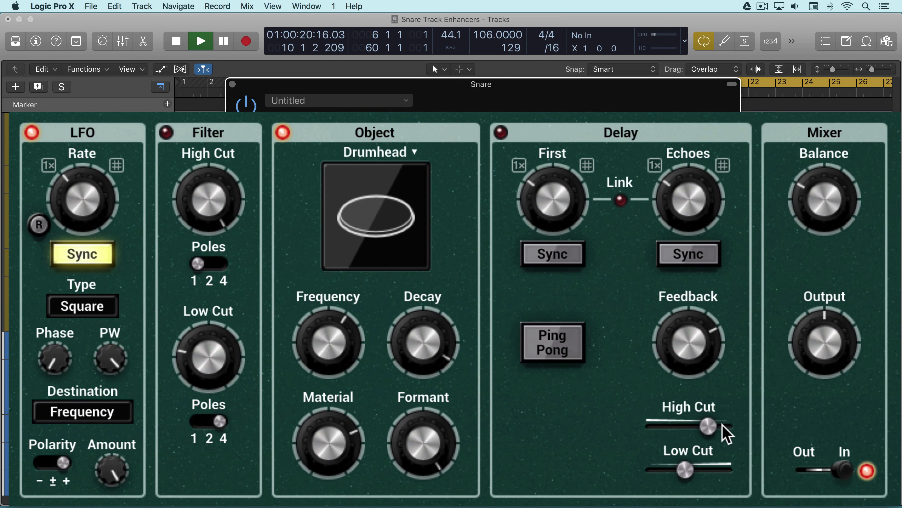
{"action": "mouse_move", "coordinate": [419, 338]}
{"action": "left_mouse_down"}
{"action": "mouse_move", "coordinate": [420, 322]}
{"action": "mouse_move", "coordinate": [419, 338]}
{"action": "left_mouse_up"}
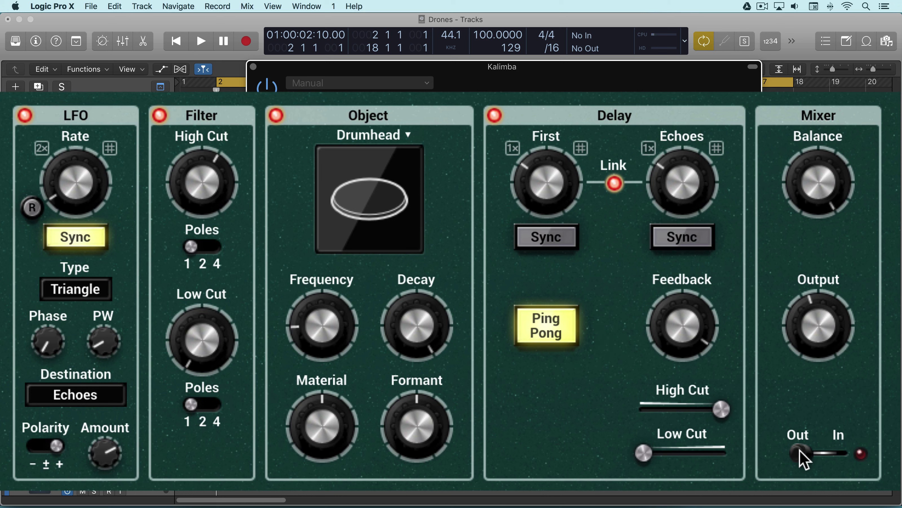
Step: Start playback of the Drones project with the Kalimba's Objeq Delay on 20. Subterranean
{"action": "key", "text": "space"}
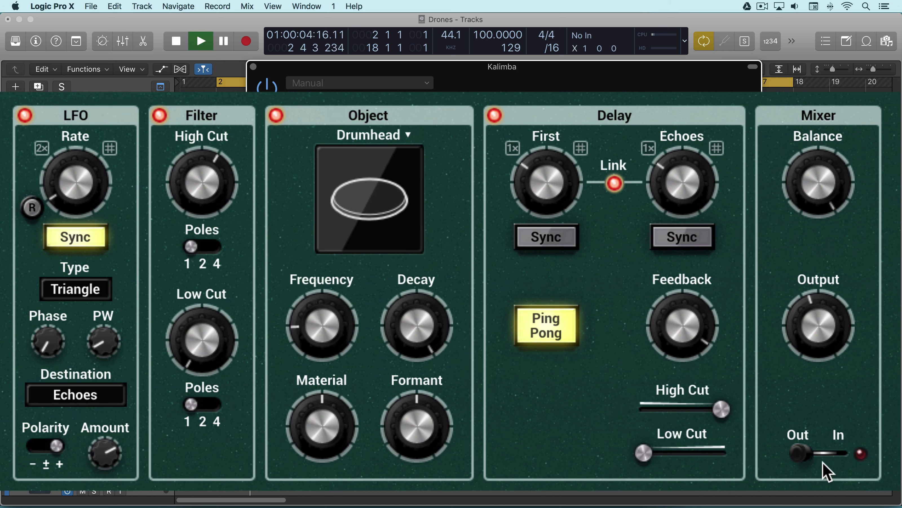
Step: Switch the mixer in, shorten the first delay time, set feedback to about -8 dB and balance to W 70
{"action": "left_click", "coordinate": [803, 451]}
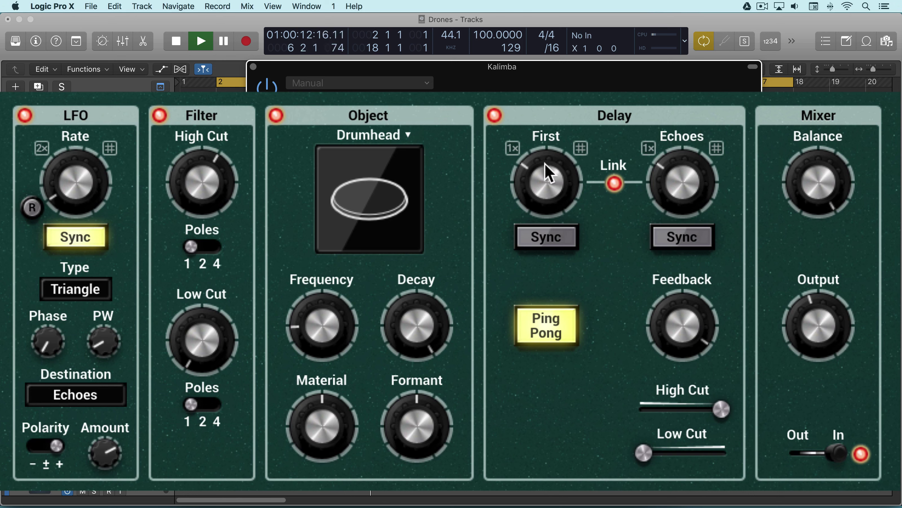
{"action": "left_click_drag", "start_coordinate": [549, 174], "coordinate": [549, 181]}
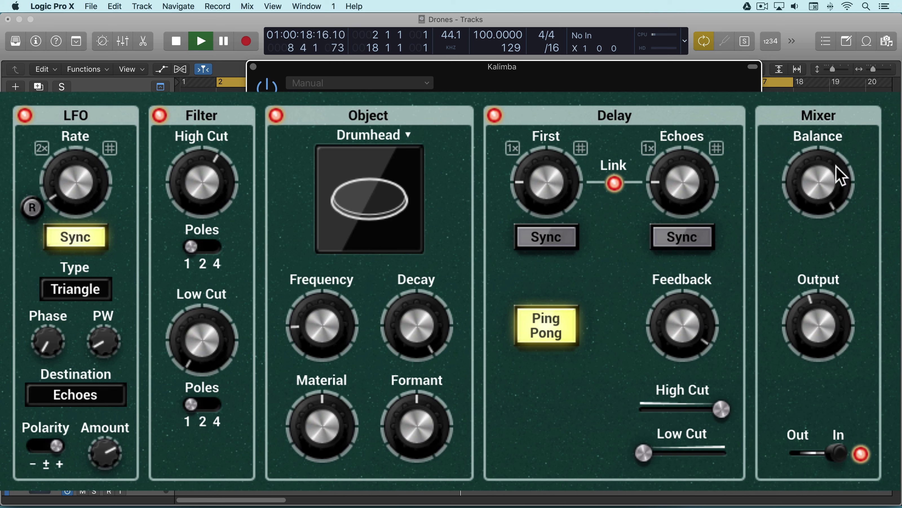
{"action": "left_click_drag", "start_coordinate": [842, 176], "coordinate": [825, 184]}
{"action": "mouse_move", "coordinate": [665, 292]}
{"action": "left_mouse_down"}
{"action": "mouse_move", "coordinate": [665, 281]}
{"action": "mouse_move", "coordinate": [665, 289]}
{"action": "left_mouse_up"}
{"action": "left_click_drag", "start_coordinate": [695, 322], "coordinate": [687, 303]}
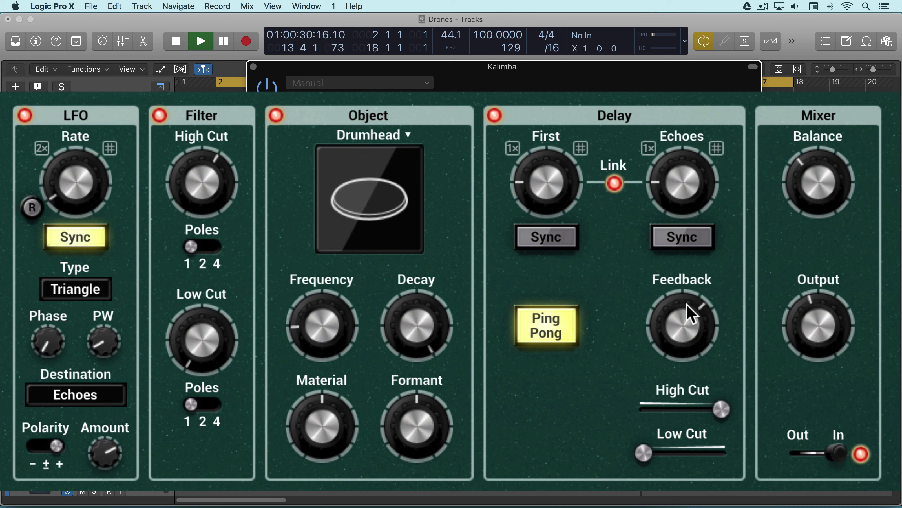
{"action": "left_click_drag", "start_coordinate": [813, 205], "coordinate": [824, 187]}
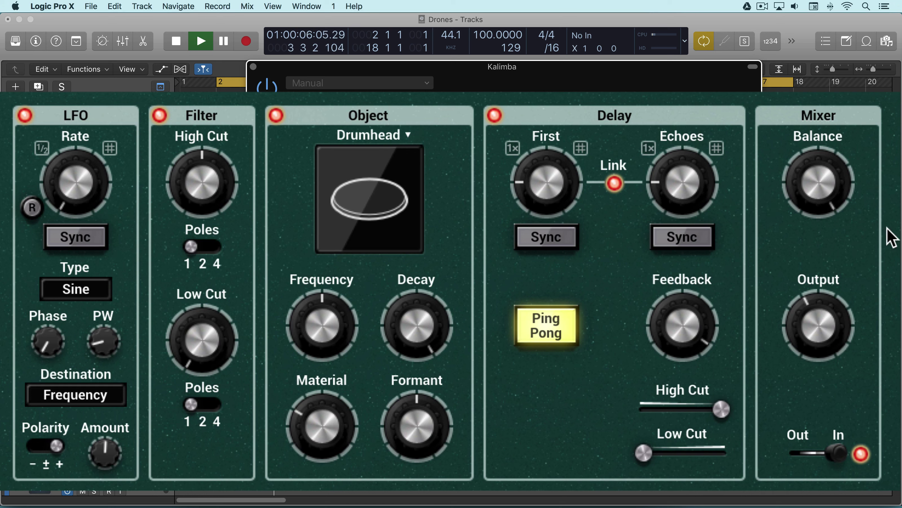
Step: Make the LFO a tempo-synced Triangle wave modulating Echoes
{"action": "left_click_drag", "start_coordinate": [821, 178], "coordinate": [812, 183]}
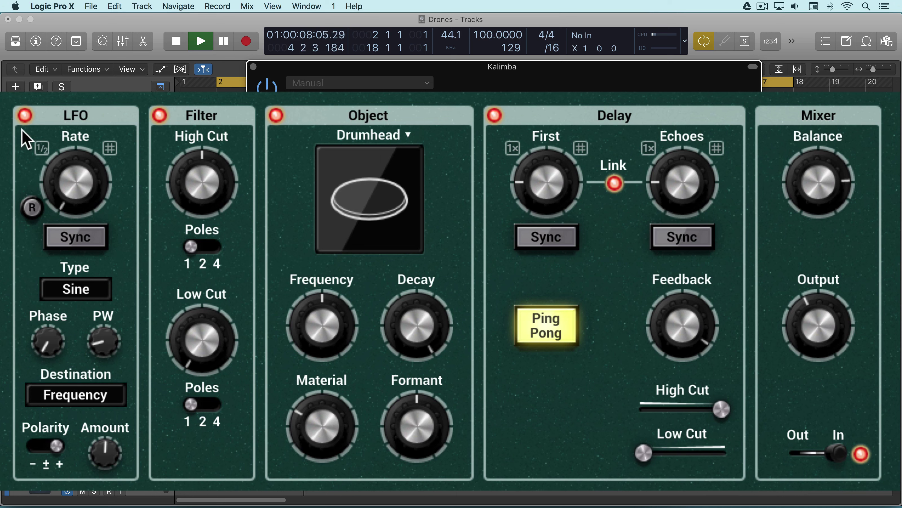
{"action": "left_click", "coordinate": [81, 233]}
{"action": "left_click_drag", "start_coordinate": [90, 217], "coordinate": [76, 199]}
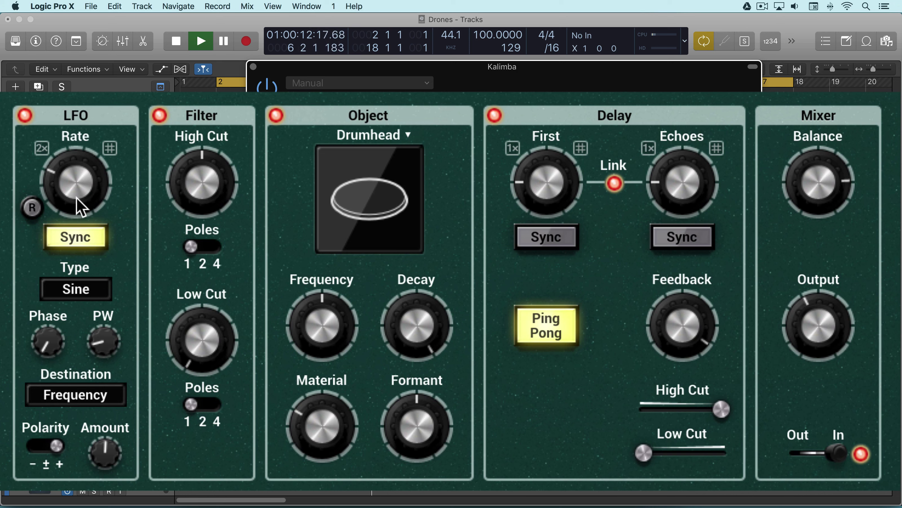
{"action": "left_click", "coordinate": [68, 294]}
{"action": "left_click", "coordinate": [76, 307]}
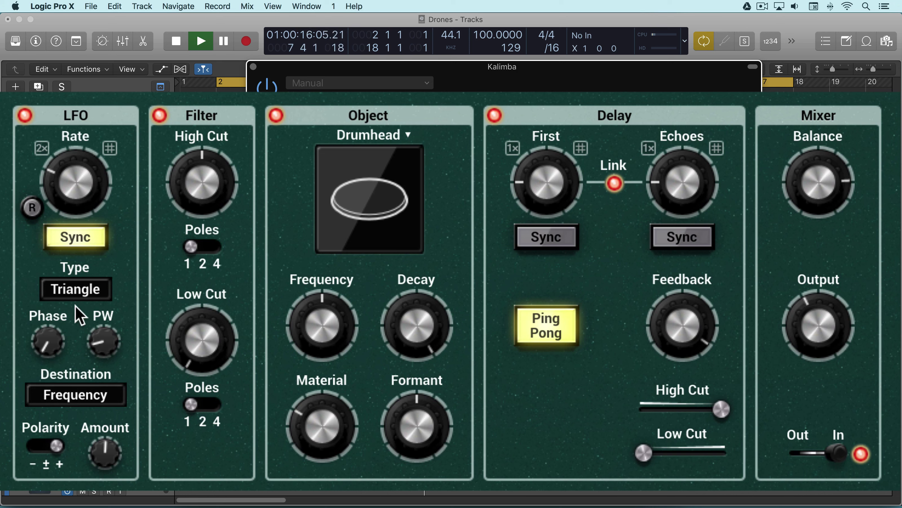
{"action": "left_click", "coordinate": [102, 405]}
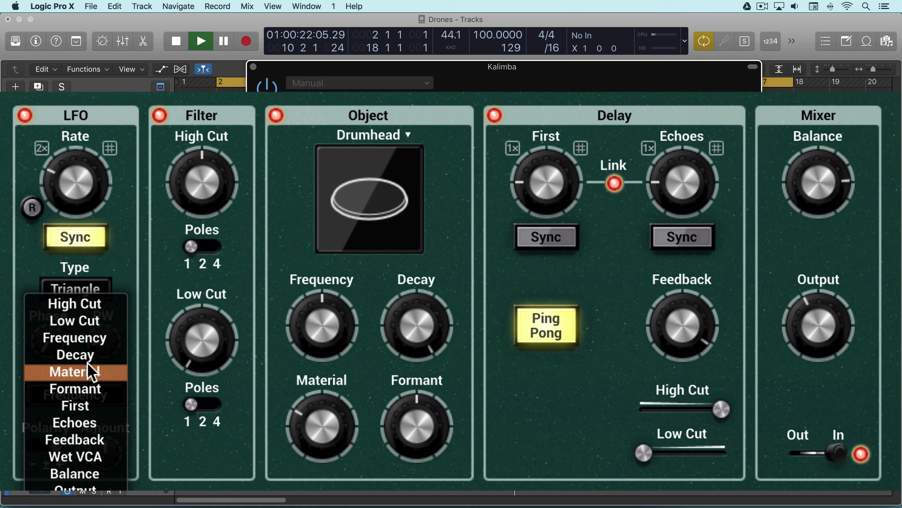
{"action": "left_click", "coordinate": [89, 423]}
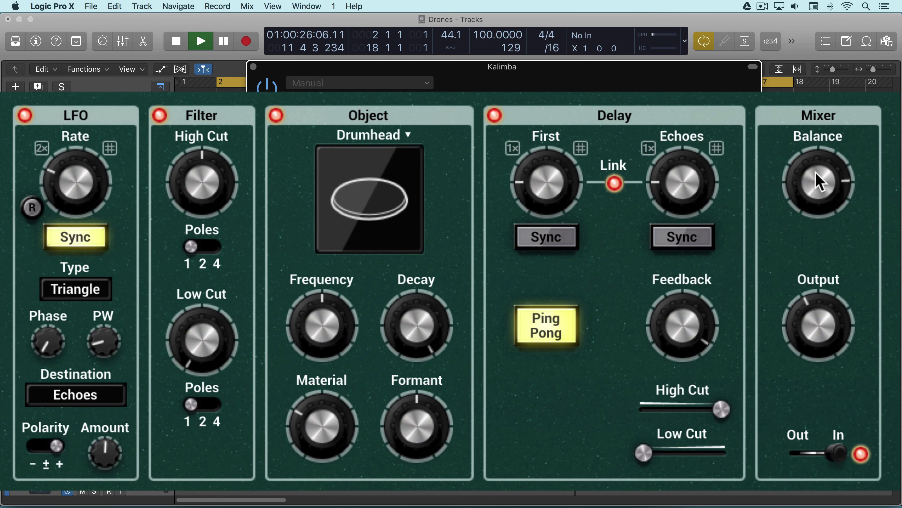
Step: Set the delay feedback to about -4.4 dB and settle the balance at D 98
{"action": "left_click_drag", "start_coordinate": [823, 170], "coordinate": [825, 172]}
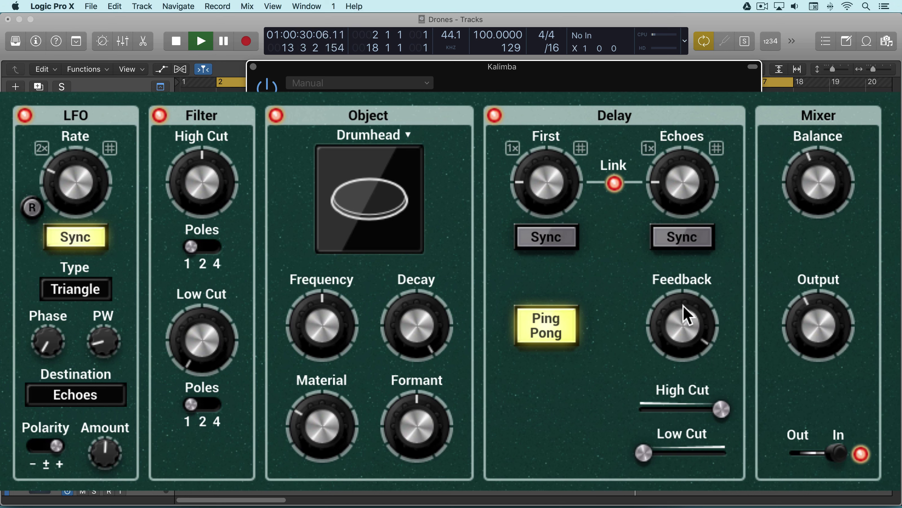
{"action": "left_click_drag", "start_coordinate": [685, 316], "coordinate": [685, 325]}
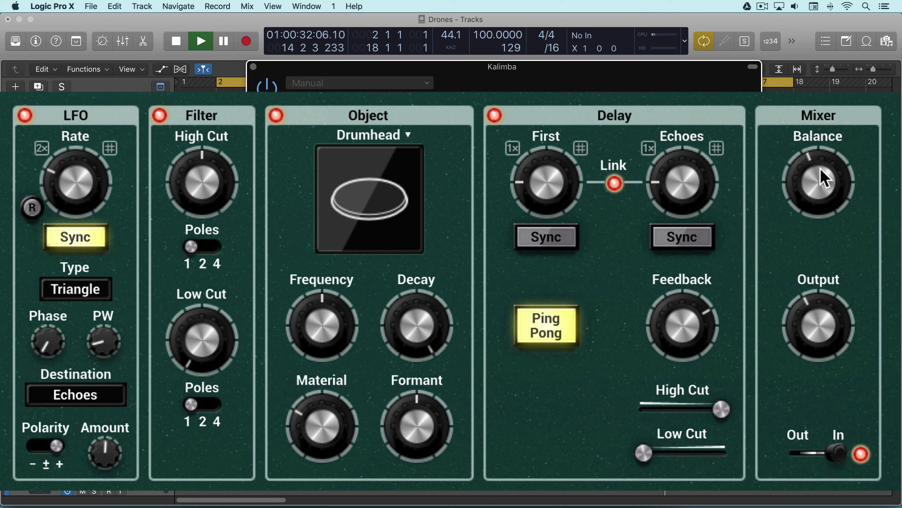
{"action": "left_click_drag", "start_coordinate": [822, 176], "coordinate": [823, 181]}
{"action": "left_click_drag", "start_coordinate": [819, 175], "coordinate": [819, 170]}
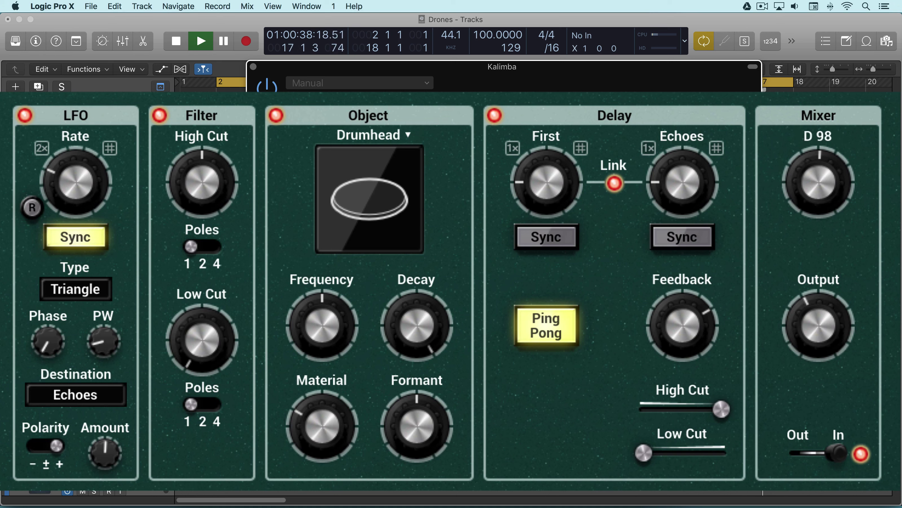
Step: Change the LFO destination from Echoes to Frequency and move the balance to about W 75
{"action": "left_click", "coordinate": [84, 399]}
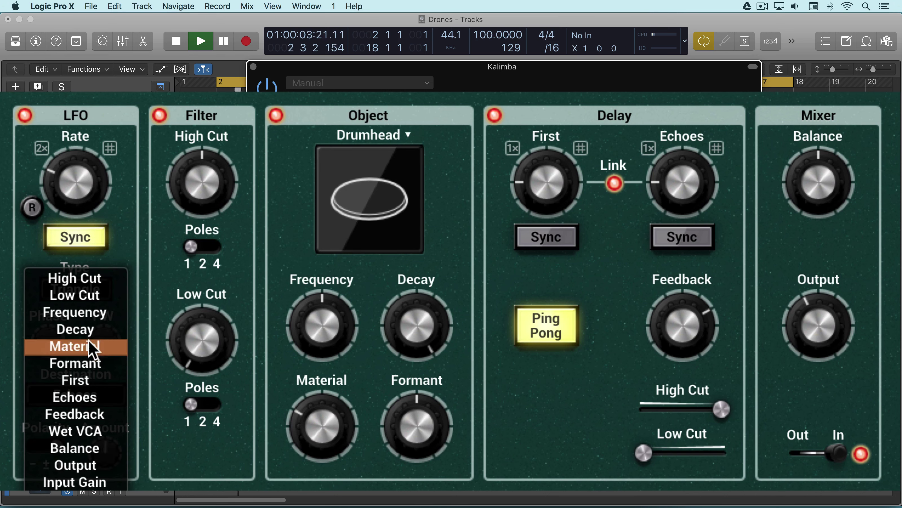
{"action": "left_click", "coordinate": [91, 313]}
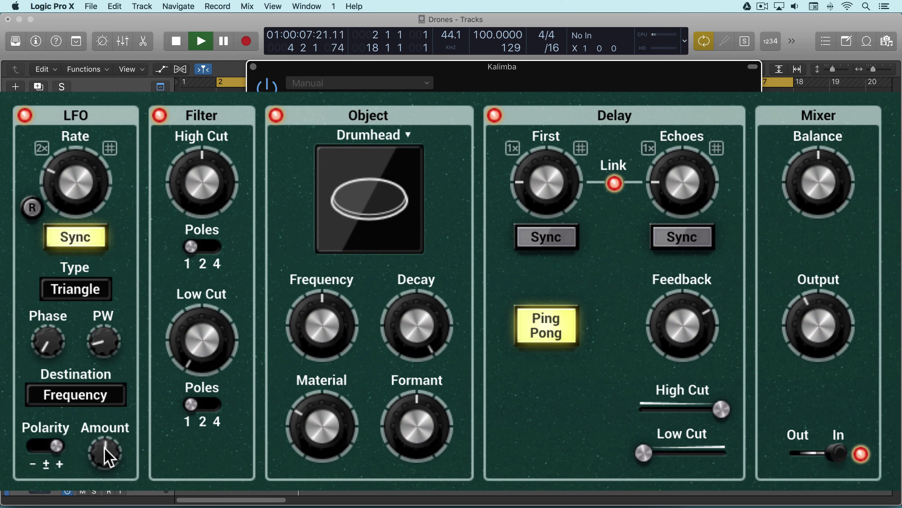
{"action": "mouse_move", "coordinate": [817, 171]}
{"action": "left_mouse_down"}
{"action": "mouse_move", "coordinate": [817, 188]}
{"action": "mouse_move", "coordinate": [814, 172]}
{"action": "left_mouse_up"}
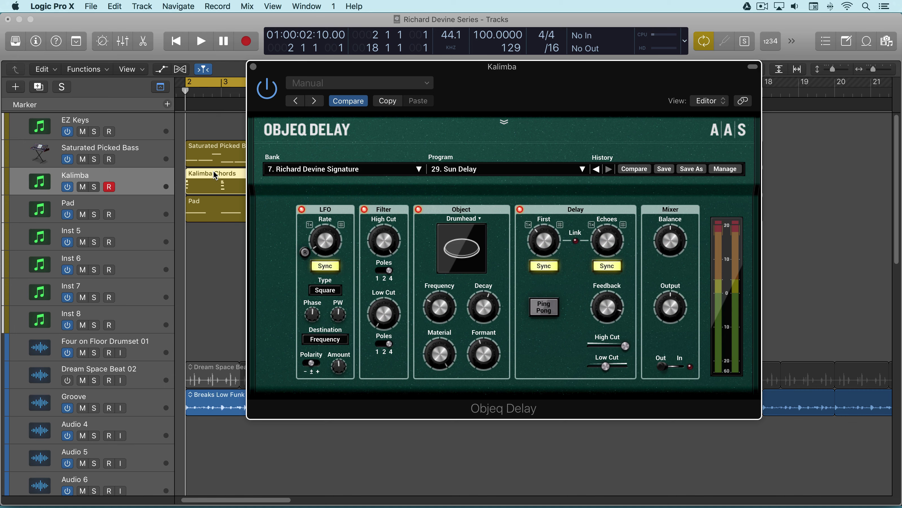
Step: Play the Richard Devine Series project and switch the Sun Delay mixer from Out to In
{"action": "key", "text": "space"}
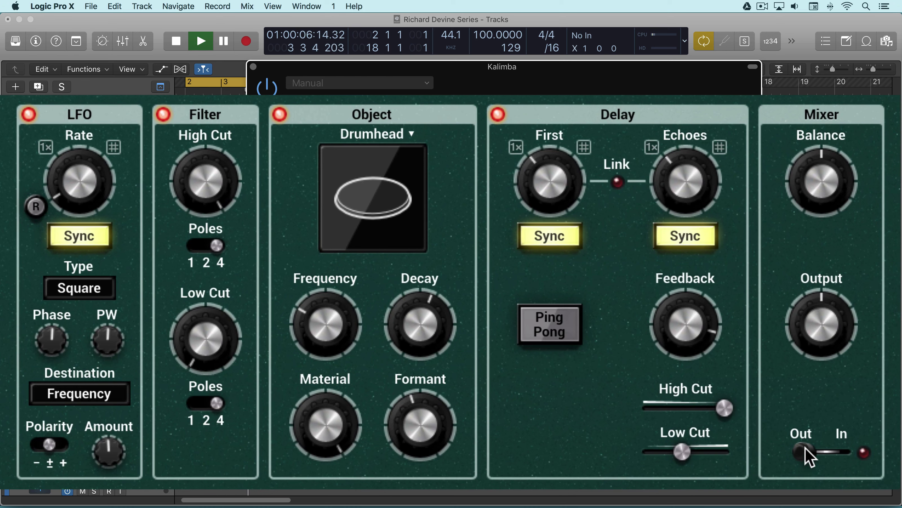
{"action": "left_click", "coordinate": [805, 448]}
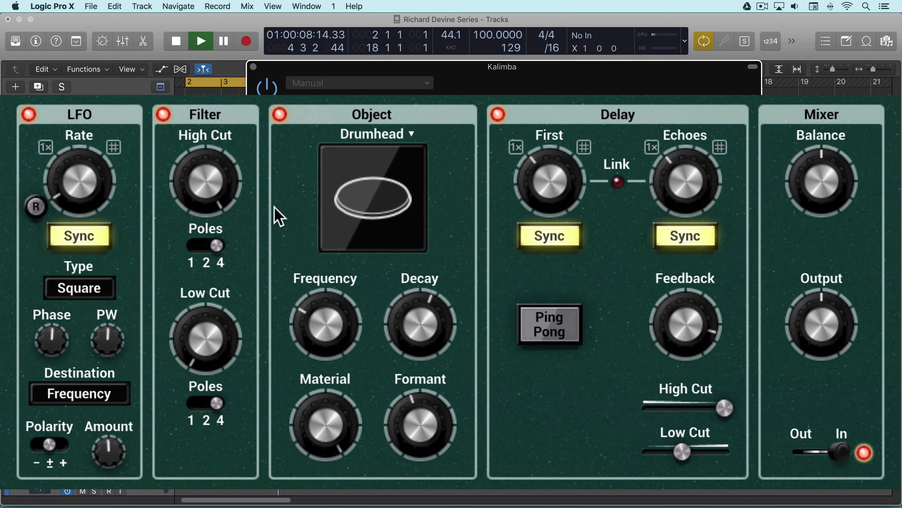
Step: Set a Random 1/8 LFO on Feedback, enable Ping Pong, and lower feedback to near -4.0 dB
{"action": "left_click", "coordinate": [84, 386]}
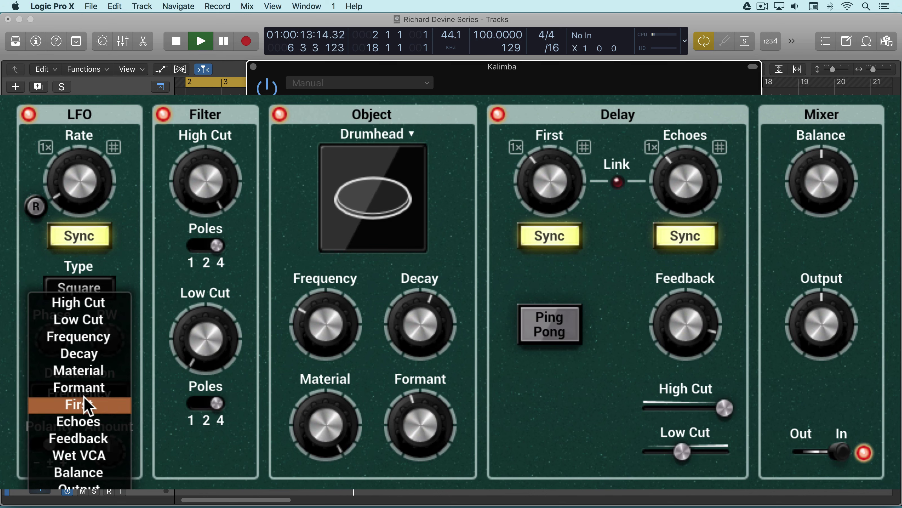
{"action": "left_click", "coordinate": [80, 440]}
{"action": "left_click_drag", "start_coordinate": [80, 190], "coordinate": [81, 168]}
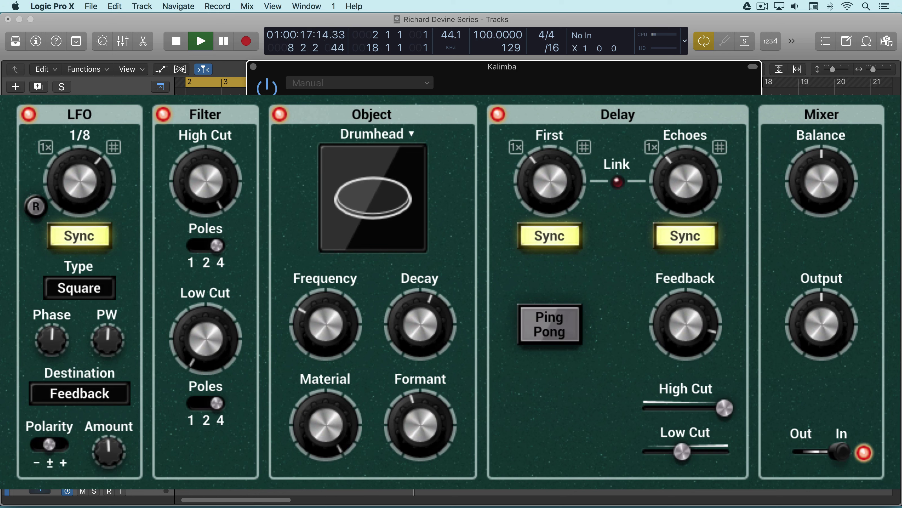
{"action": "left_click", "coordinate": [86, 291]}
{"action": "left_click", "coordinate": [85, 305]}
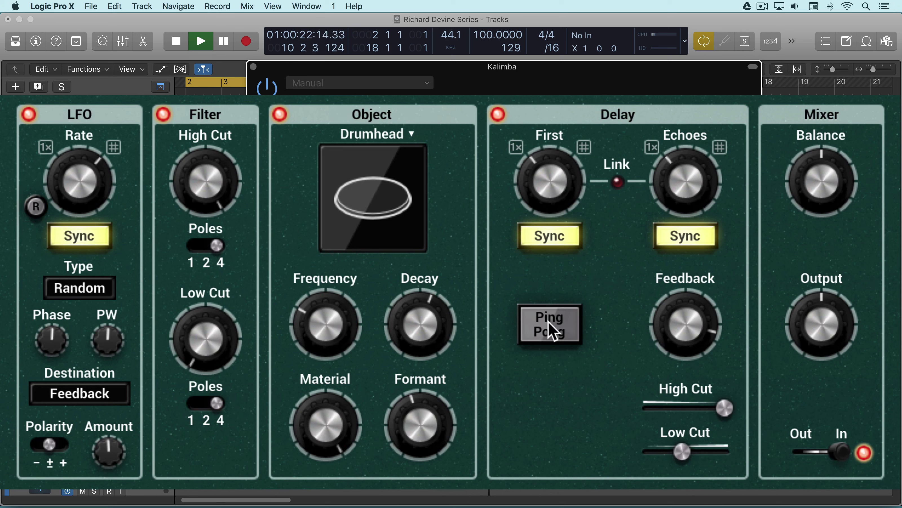
{"action": "left_click", "coordinate": [551, 331]}
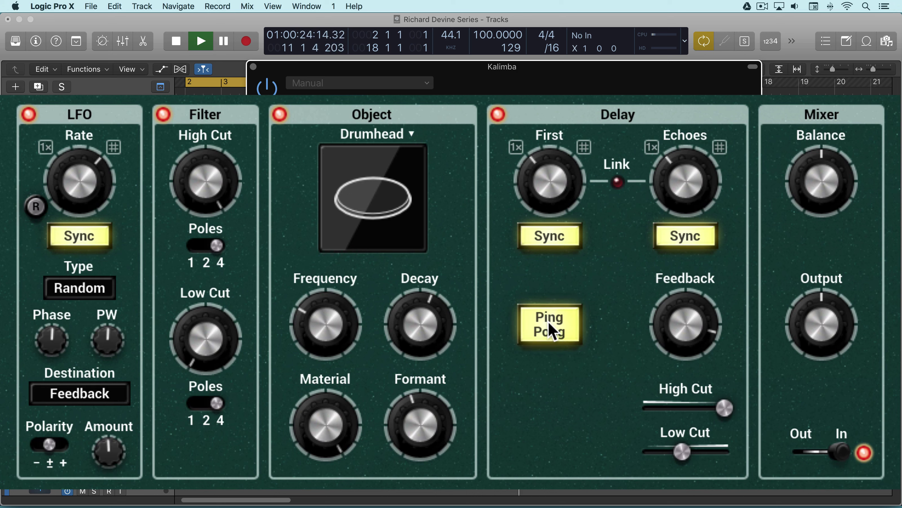
{"action": "mouse_move", "coordinate": [689, 317]}
{"action": "left_mouse_down"}
{"action": "mouse_move", "coordinate": [689, 338]}
{"action": "mouse_move", "coordinate": [690, 319]}
{"action": "mouse_move", "coordinate": [703, 322]}
{"action": "mouse_move", "coordinate": [700, 315]}
{"action": "left_mouse_up"}
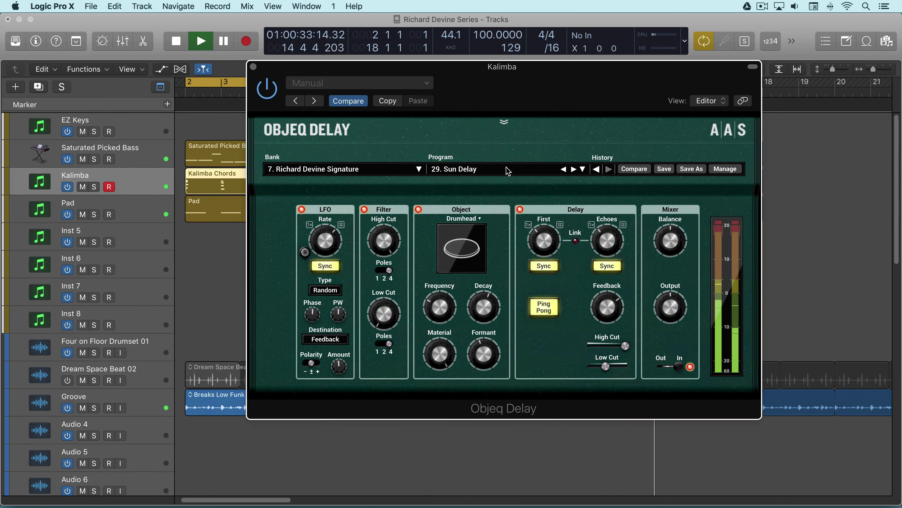
Step: Load 36. Drap Delay, switch the object to Drumhead, set decay 52.5 % and frequency 101 Hz
{"action": "left_click", "coordinate": [507, 170]}
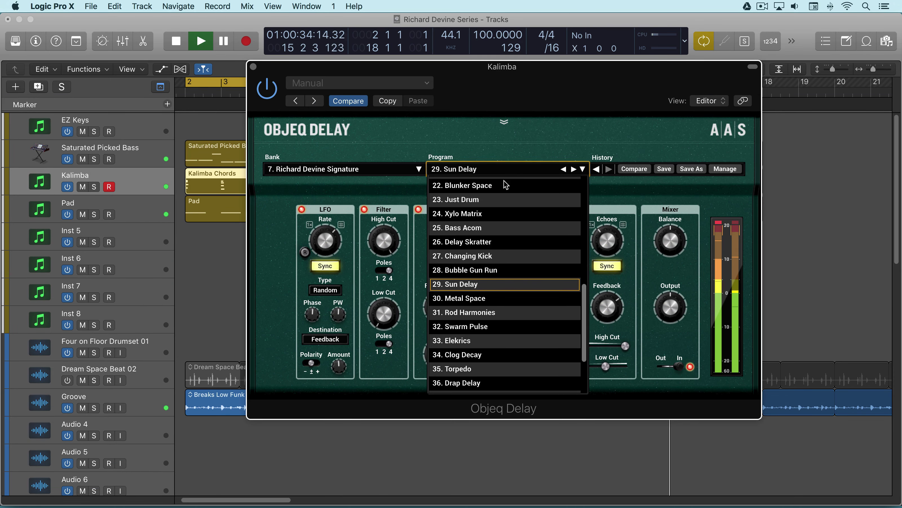
{"action": "left_click", "coordinate": [482, 384]}
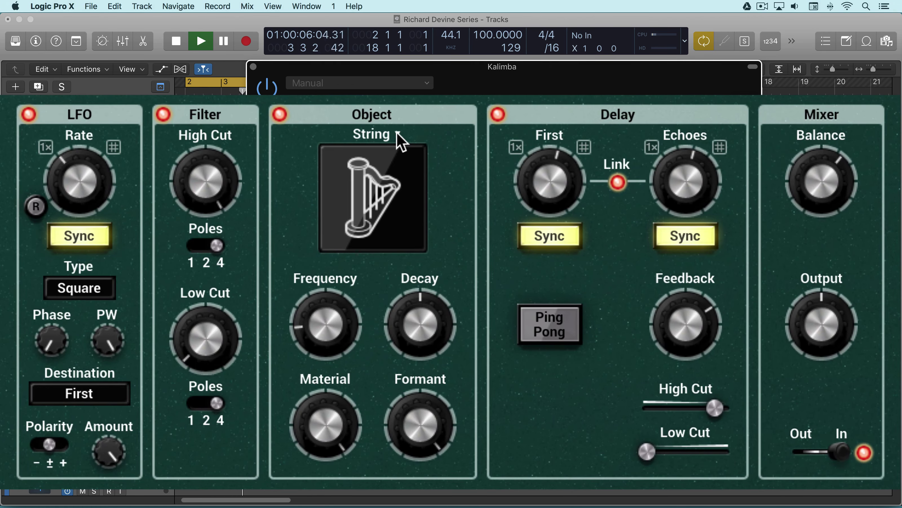
{"action": "left_click", "coordinate": [397, 135]}
{"action": "left_click", "coordinate": [394, 104]}
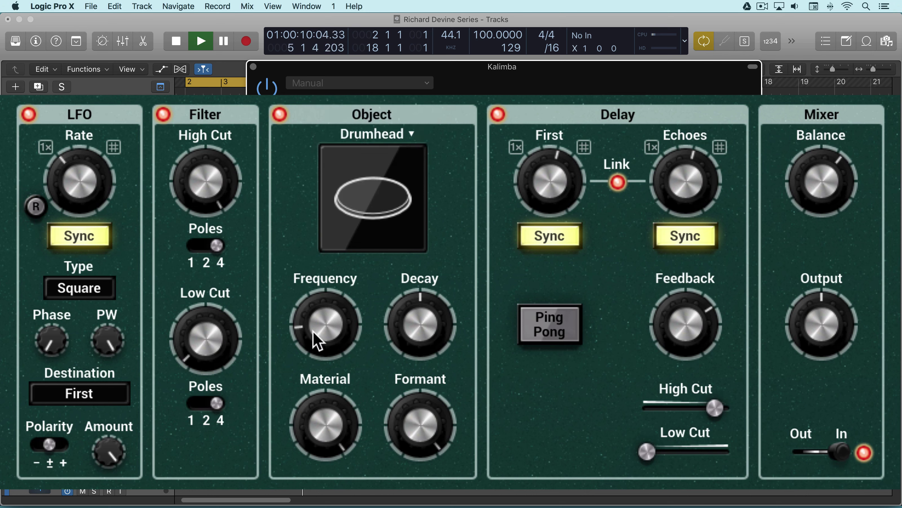
{"action": "left_click_drag", "start_coordinate": [313, 331], "coordinate": [313, 326]}
{"action": "left_click_drag", "start_coordinate": [412, 327], "coordinate": [413, 314]}
{"action": "left_click_drag", "start_coordinate": [315, 324], "coordinate": [315, 307]}
Step: Set Drumhead decay to about 53.5 %, enable Ping Pong, and bring the balance to about W 67
{"action": "left_click_drag", "start_coordinate": [430, 312], "coordinate": [431, 327]}
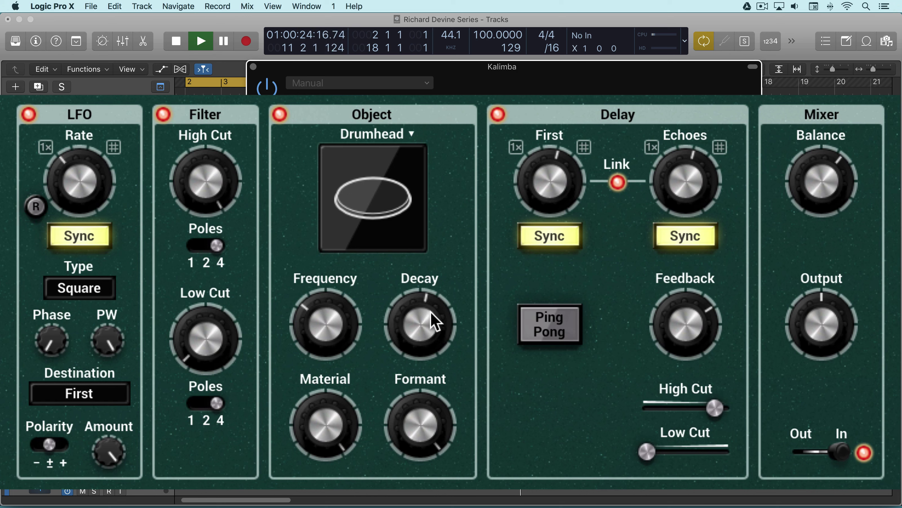
{"action": "left_click", "coordinate": [554, 320]}
{"action": "left_click_drag", "start_coordinate": [828, 174], "coordinate": [827, 198]}
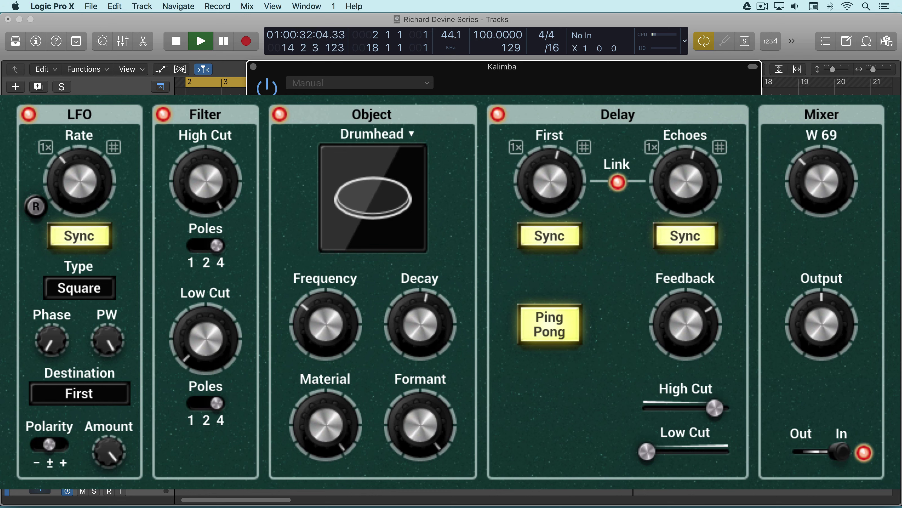
{"action": "left_click_drag", "start_coordinate": [828, 199], "coordinate": [825, 179]}
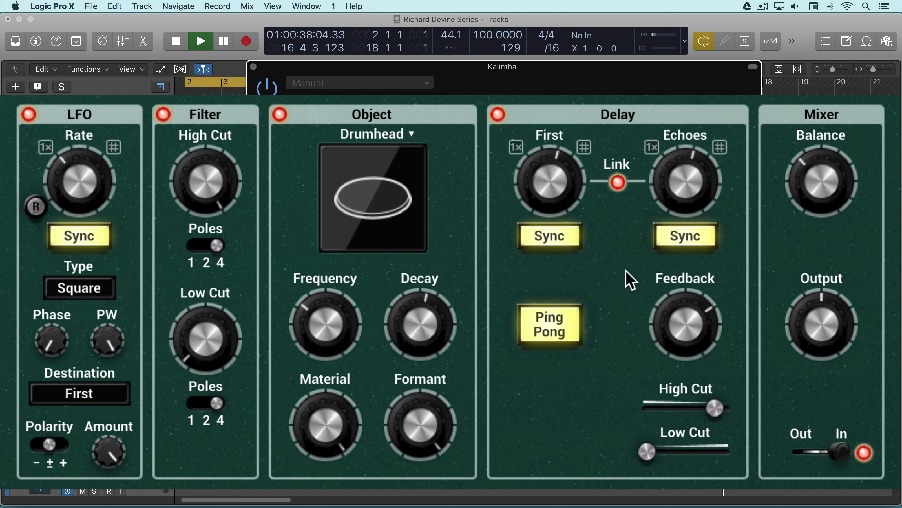
Step: Stop playback, keeping the Kalimba's Objeq Delay on the 36. Drap Delay preset
{"action": "key", "text": "space"}
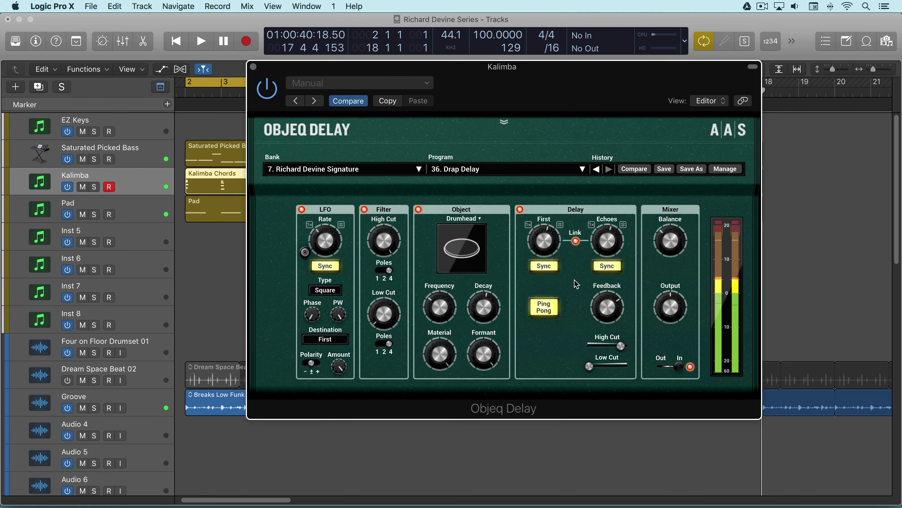